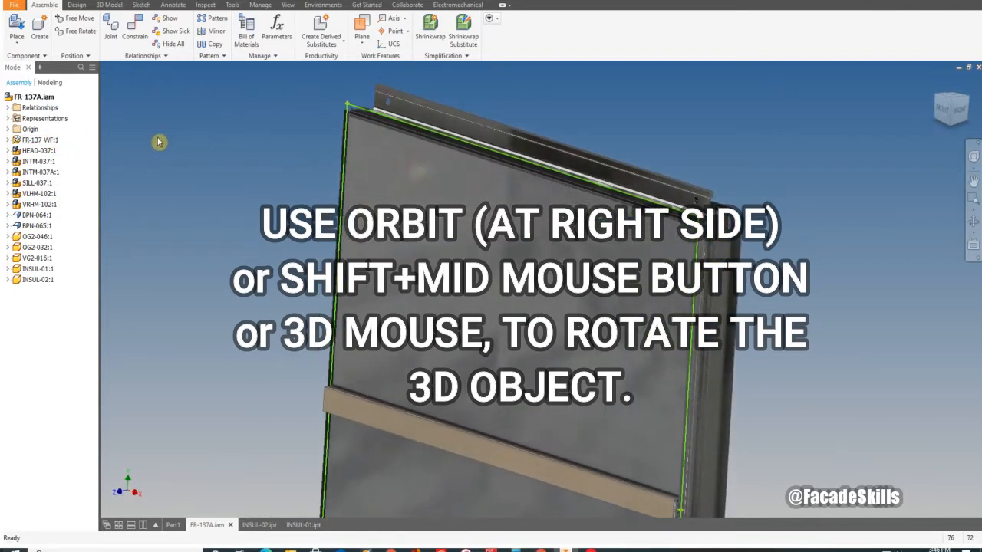
# Set the sill width dimension in the FrameWF sketch of FR-137 WF to 1500 mm and return to the top-level assembly
pyautogui.click(8, 141)
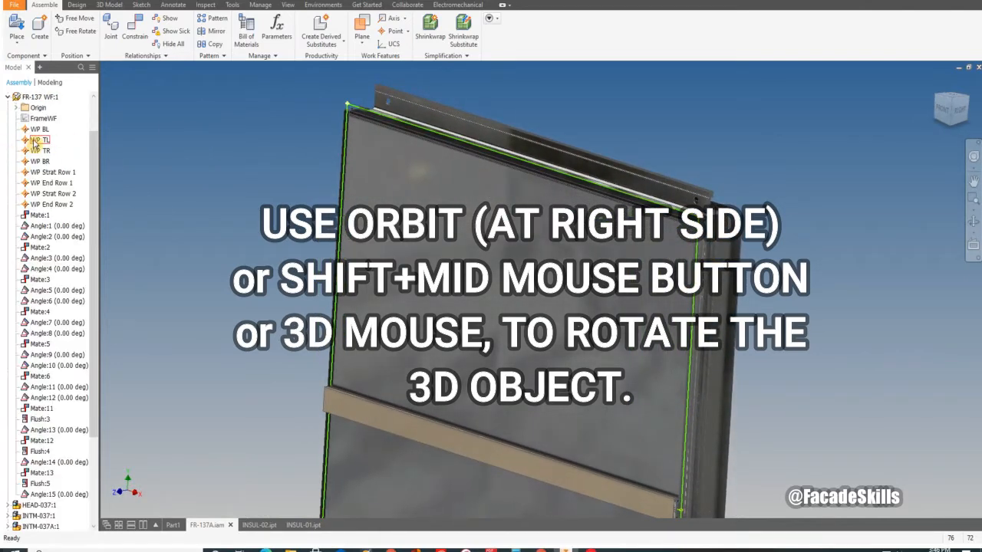
pyautogui.click(43, 119)
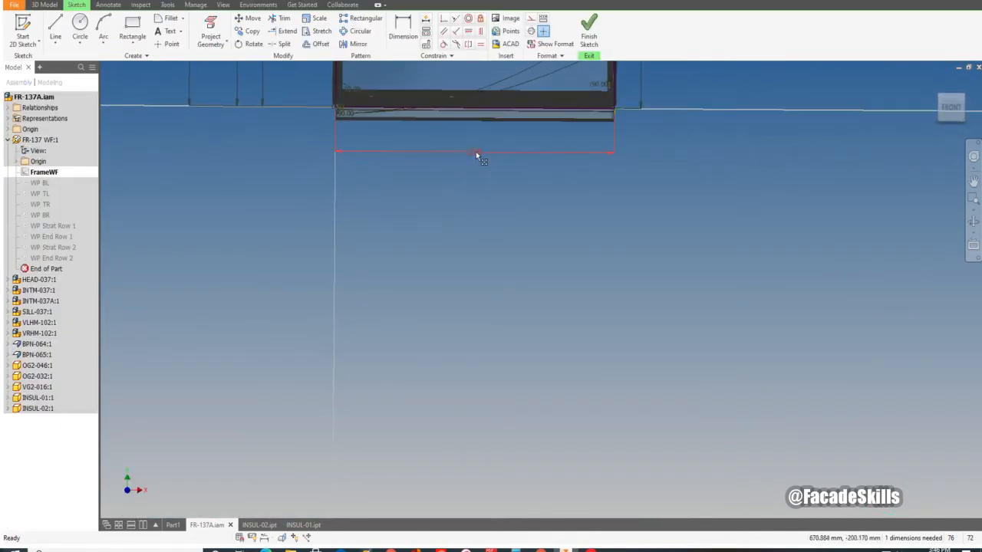
pyautogui.doubleClick(476, 151)
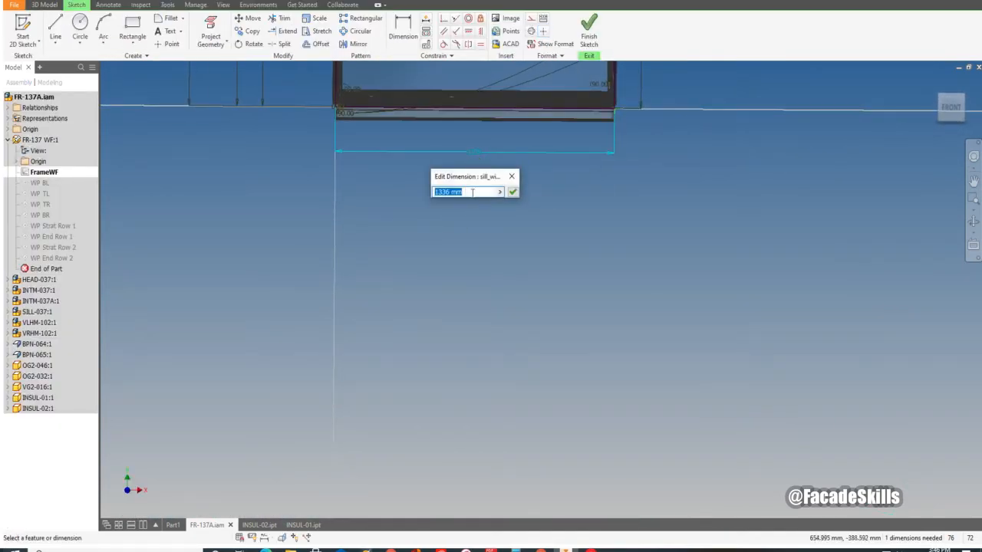
pyautogui.write('1500')
pyautogui.click(513, 194)
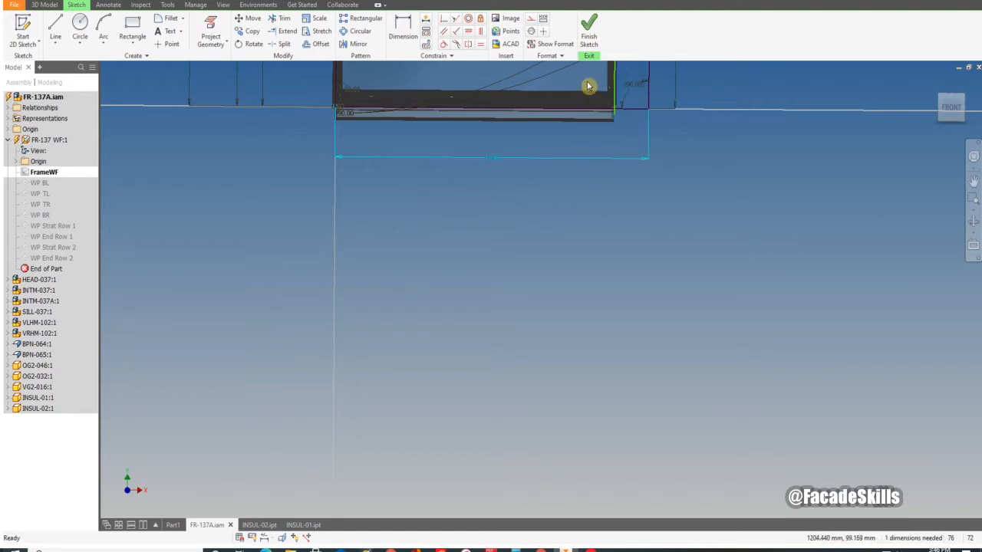
pyautogui.click(588, 38)
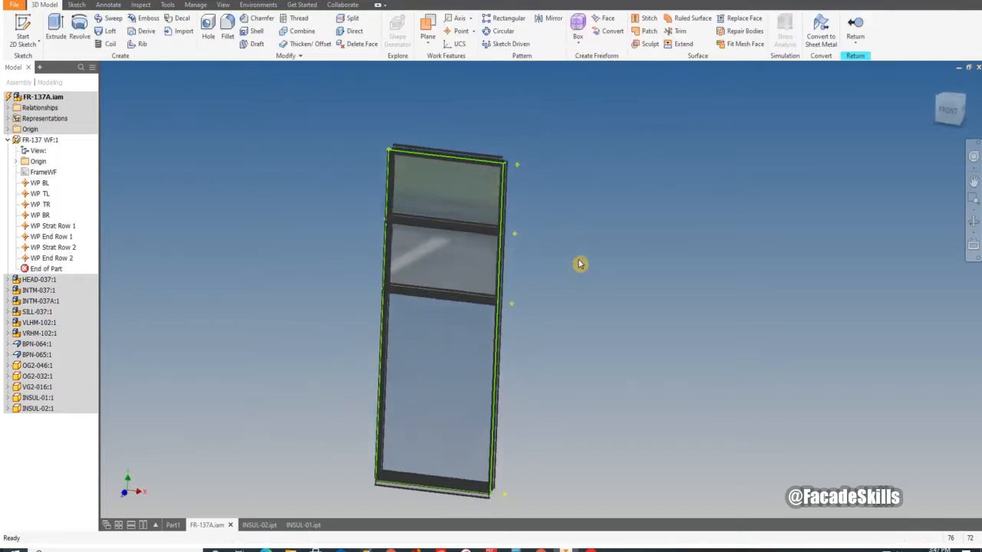
pyautogui.click(856, 43)
pyautogui.click(870, 107)
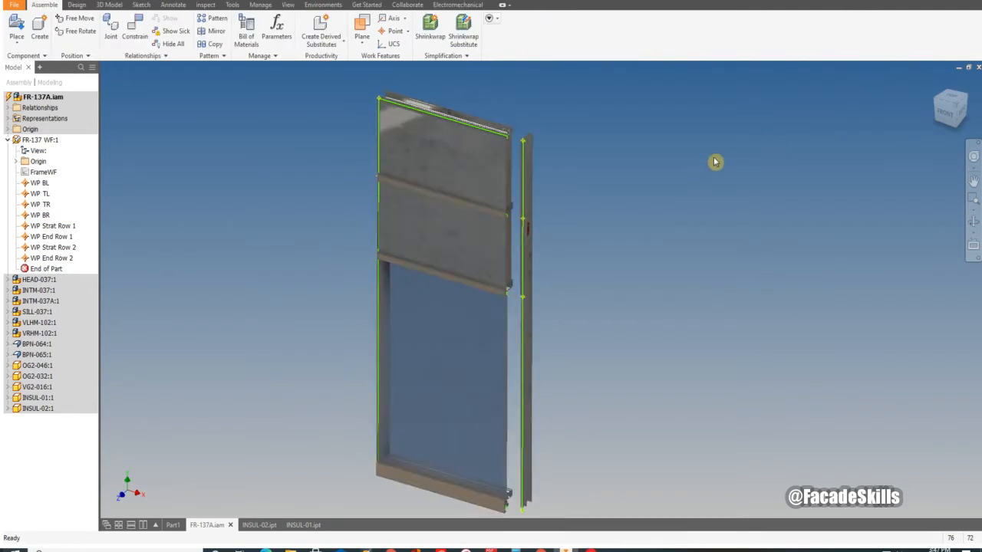
# Examine the ends of the head, intermediate members and insulation next to the detached vertical mullion
pyautogui.scroll(-8, 585, 248)
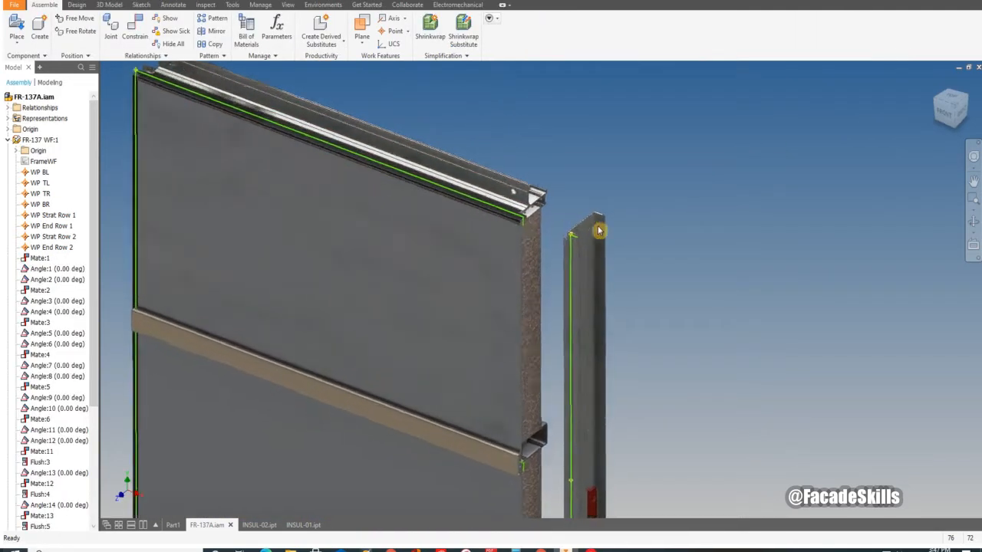
pyautogui.scroll(-6, 559, 284)
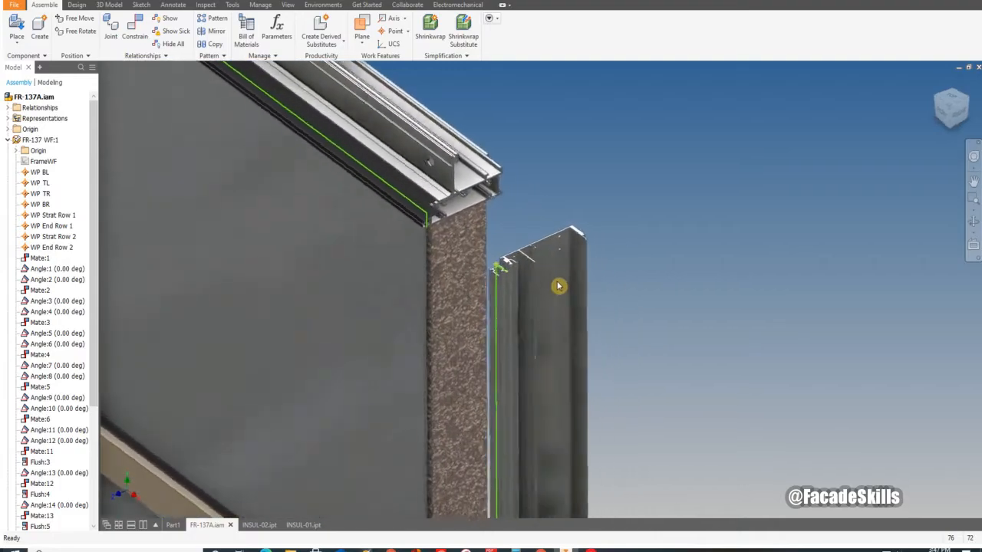
pyautogui.scroll(-8, 473, 256)
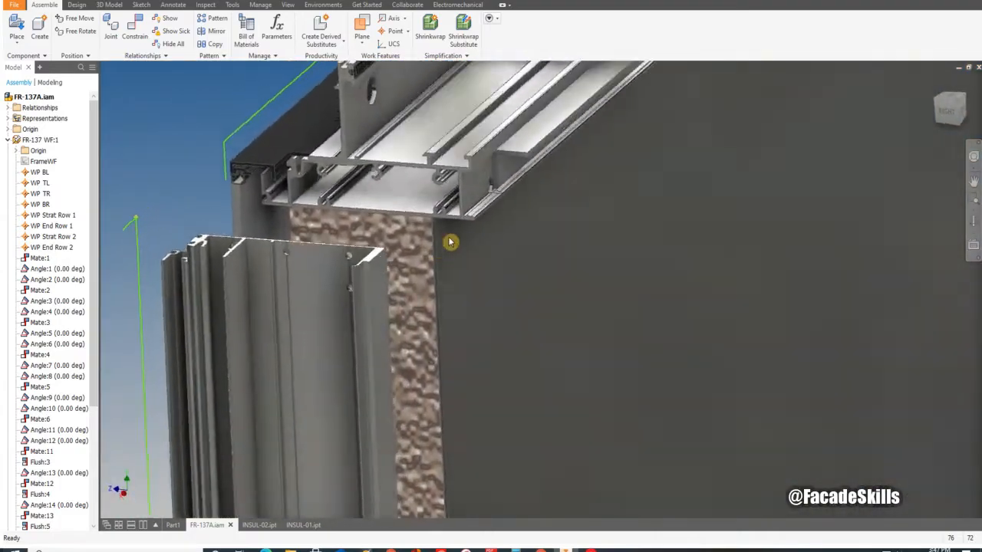
pyautogui.scroll(-4, 446, 242)
pyautogui.scroll(5, 441, 230)
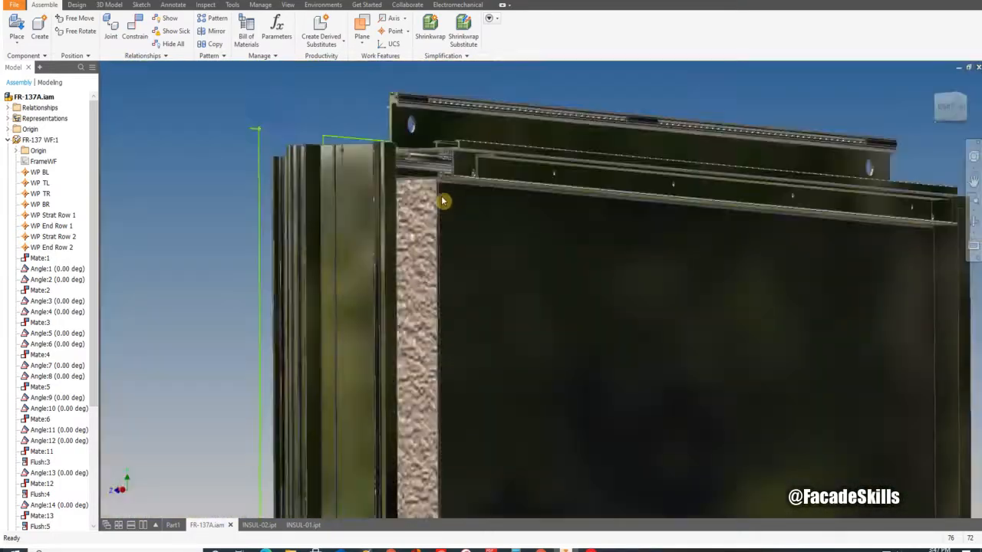
pyautogui.moveTo(483, 430); pyautogui.dragTo(339, 357, button='middle')
pyautogui.scroll(-10, 339, 357)
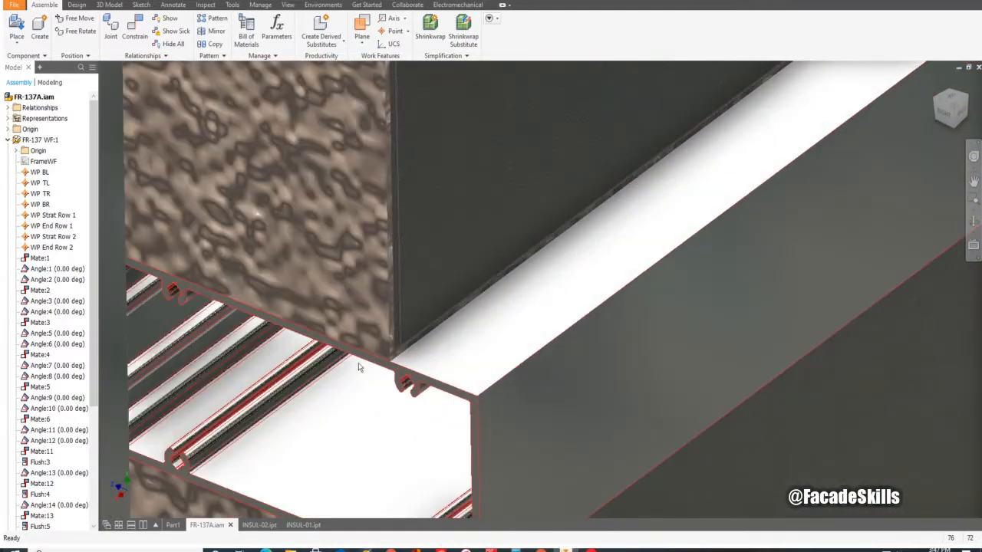
pyautogui.scroll(6, 508, 329)
pyautogui.keyDown('shift'); pyautogui.moveTo(510, 329); pyautogui.dragTo(343, 168, button='middle'); pyautogui.keyUp('shift')
# Edit the HEAD-037 subassembly in place and open Sketch1 of its HEAD-037 WF part
pyautogui.doubleClick(642, 204)
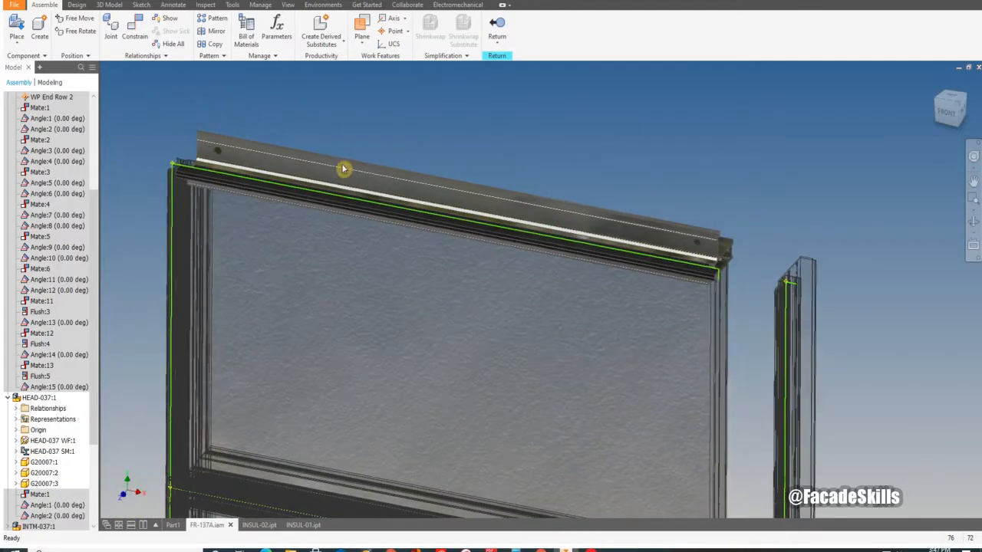
pyautogui.scroll(-4, 87, 193)
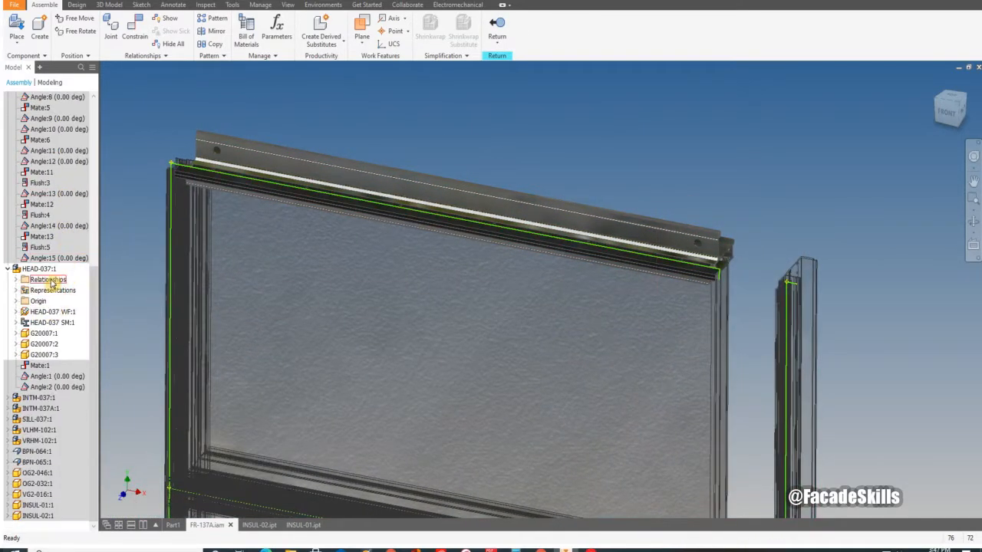
pyautogui.click(16, 313)
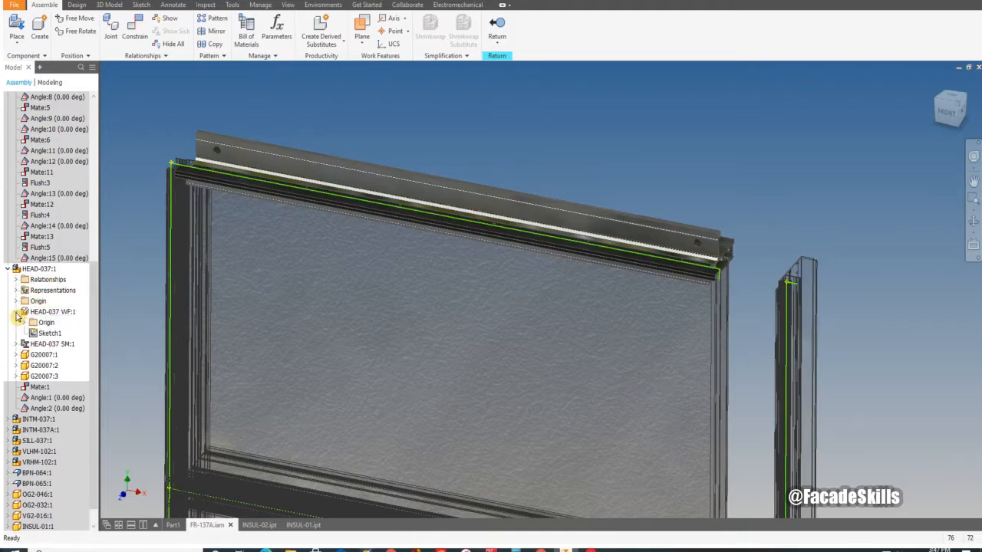
pyautogui.doubleClick(46, 334)
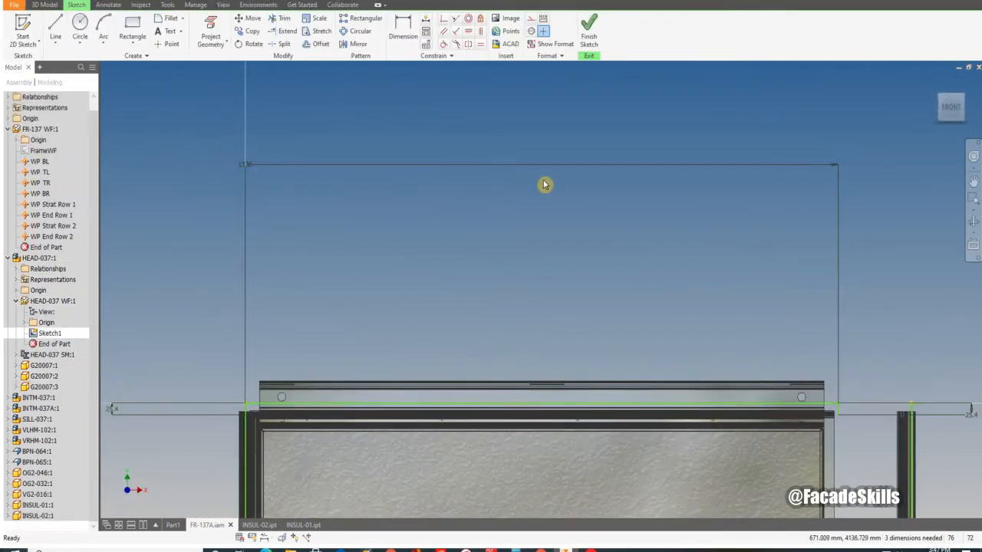
# Set the head sketch's overall width dimension to match the 1500 mm frame width, and return to the top-level assembly
pyautogui.scroll(-3, 529, 201)
pyautogui.scroll(8, 401, 192)
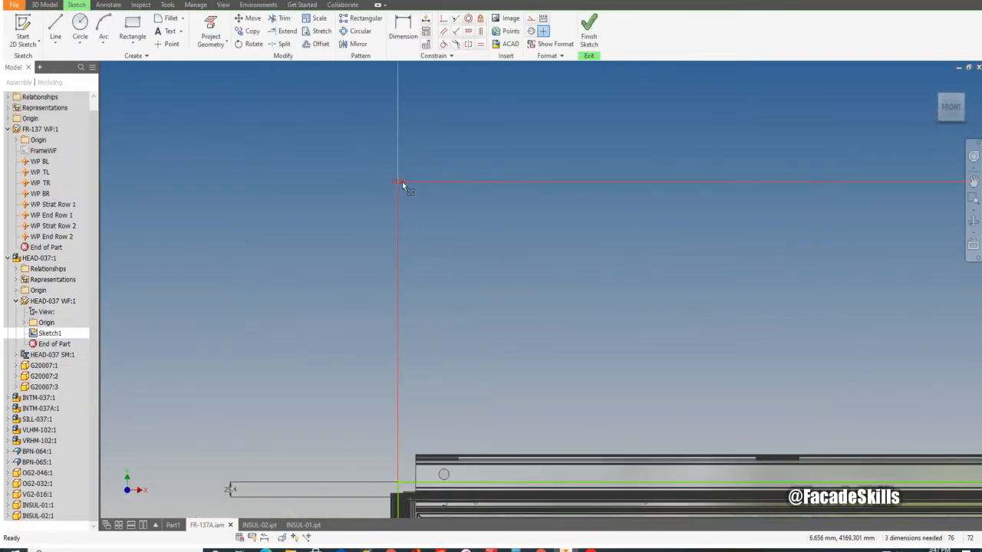
pyautogui.click(401, 184)
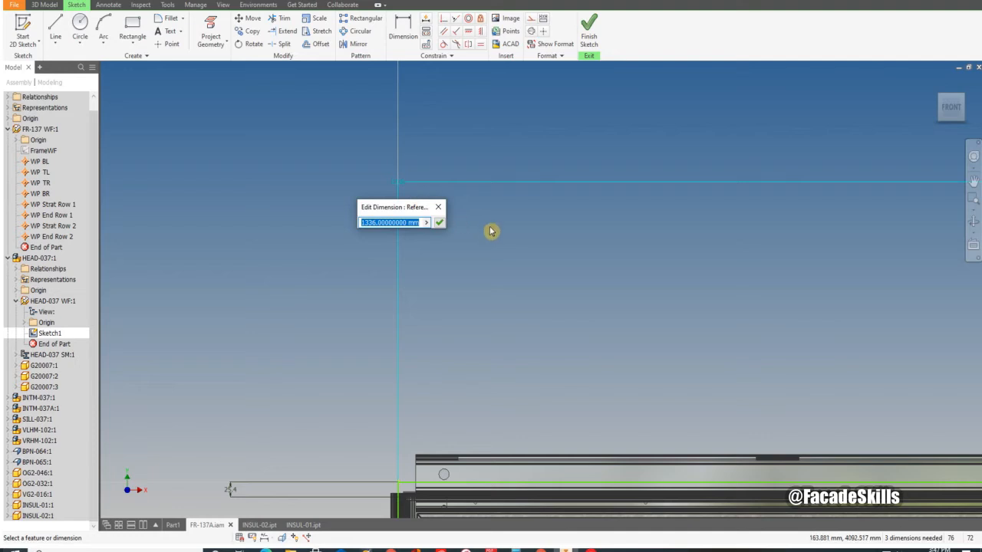
pyautogui.click(437, 223)
pyautogui.scroll(-4, 400, 201)
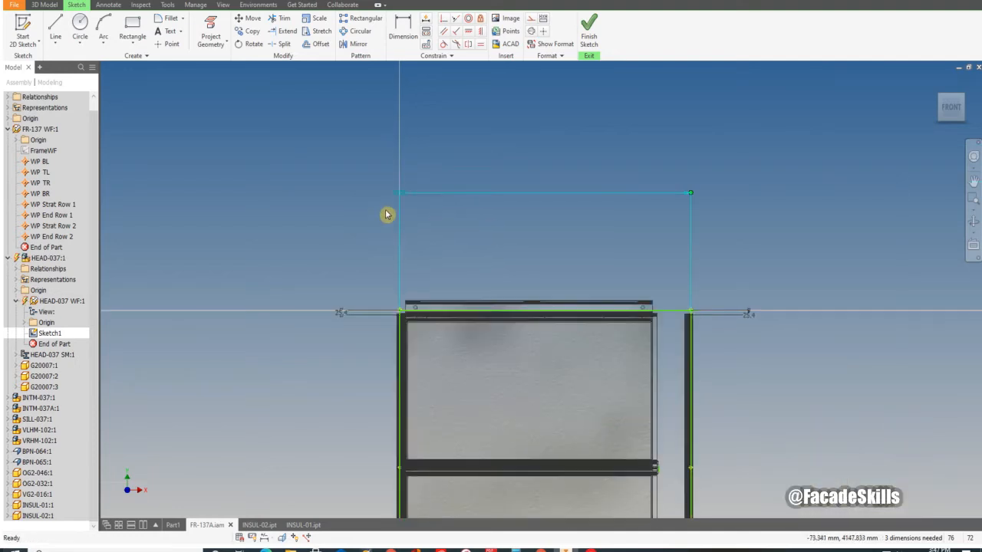
pyautogui.click(589, 46)
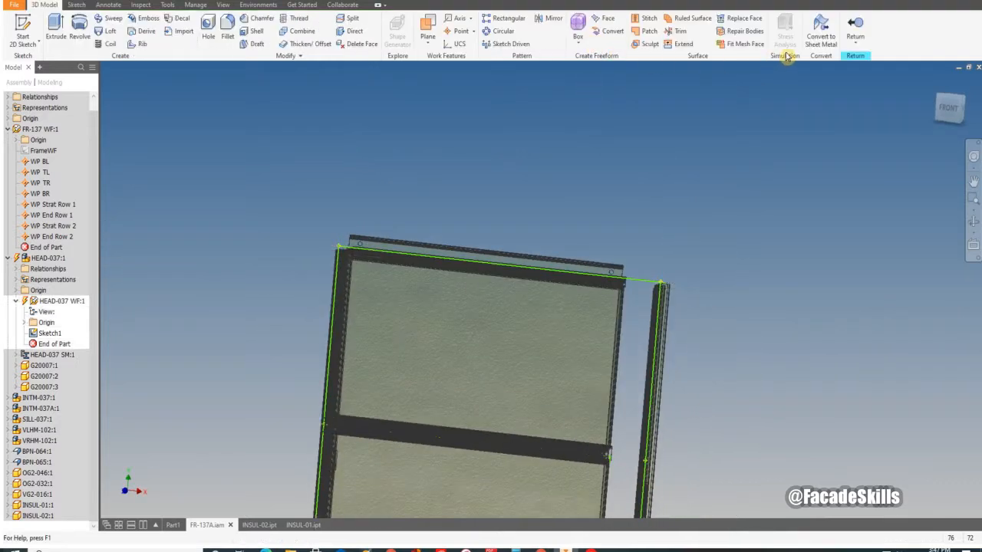
pyautogui.click(862, 43)
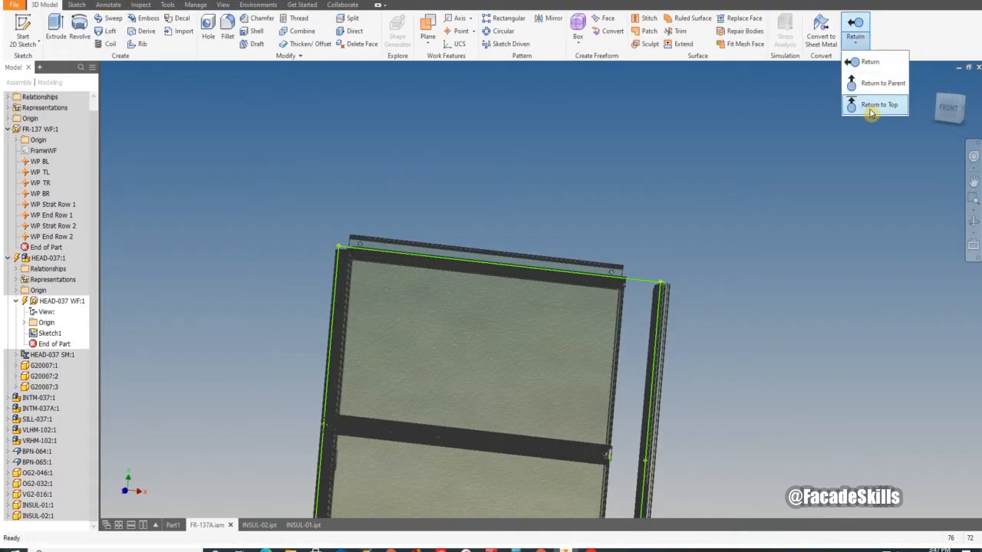
pyautogui.click(869, 107)
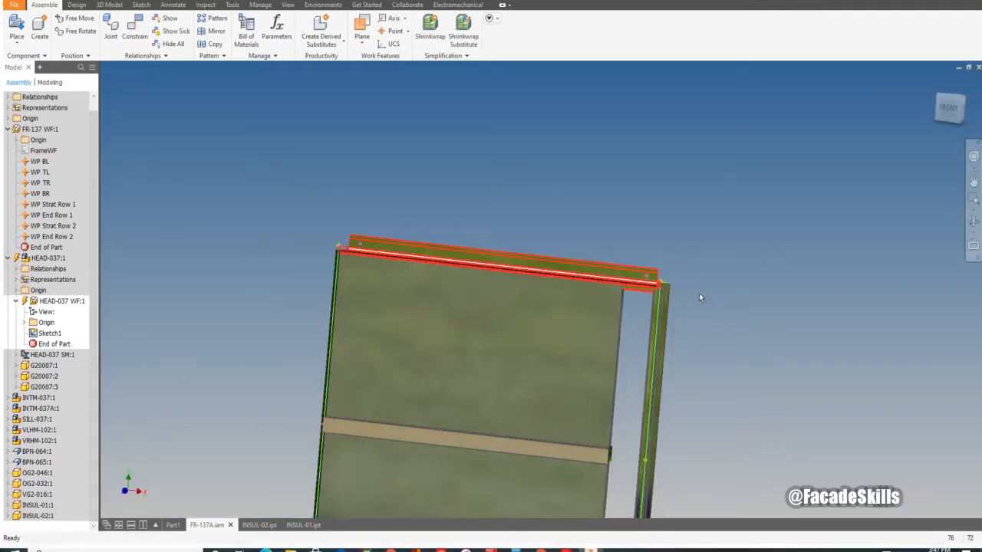
# Edit the upper intermediate subassembly INTM-037 in place and open Sketch1 of its INTM-037 WF part
pyautogui.scroll(5, 699, 296)
pyautogui.keyDown('shift'); pyautogui.moveTo(720, 260); pyautogui.dragTo(540, 291, button='middle'); pyautogui.keyUp('shift')
pyautogui.scroll(5, 540, 291)
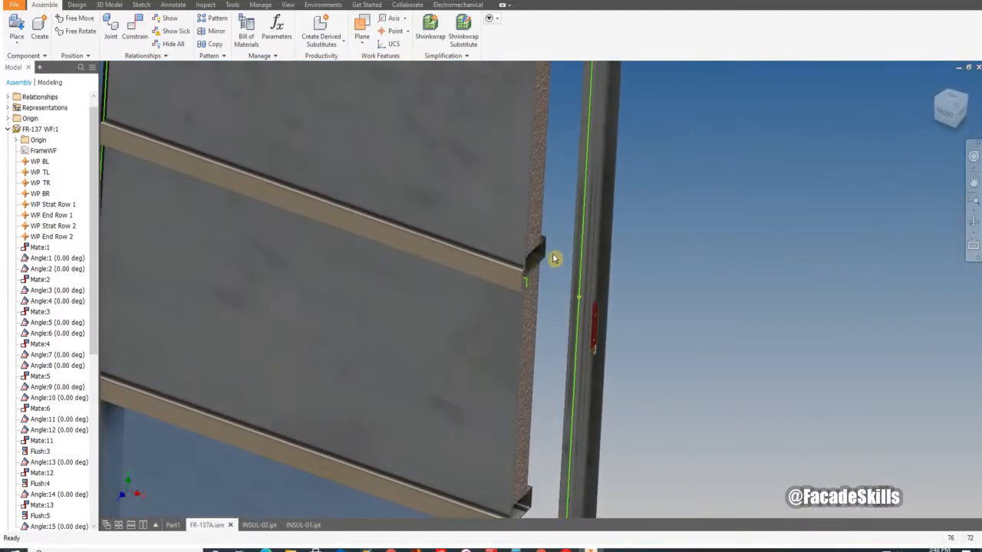
pyautogui.doubleClick(581, 241)
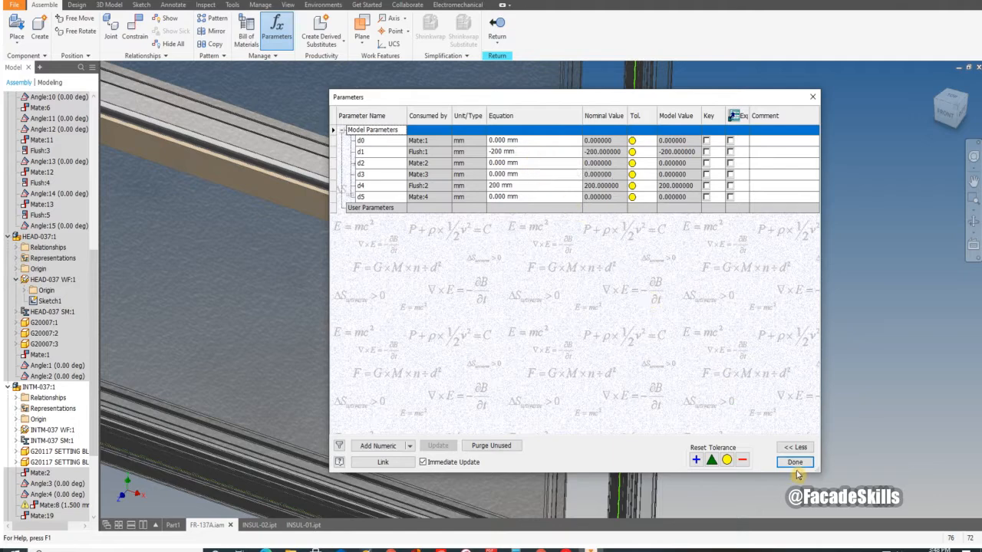
pyautogui.click(812, 99)
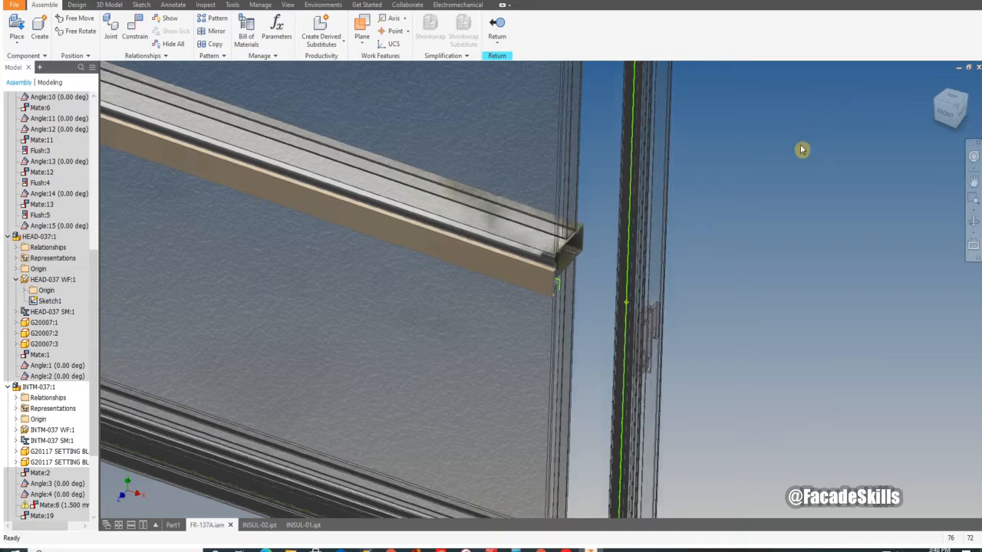
pyautogui.scroll(-3, 802, 149)
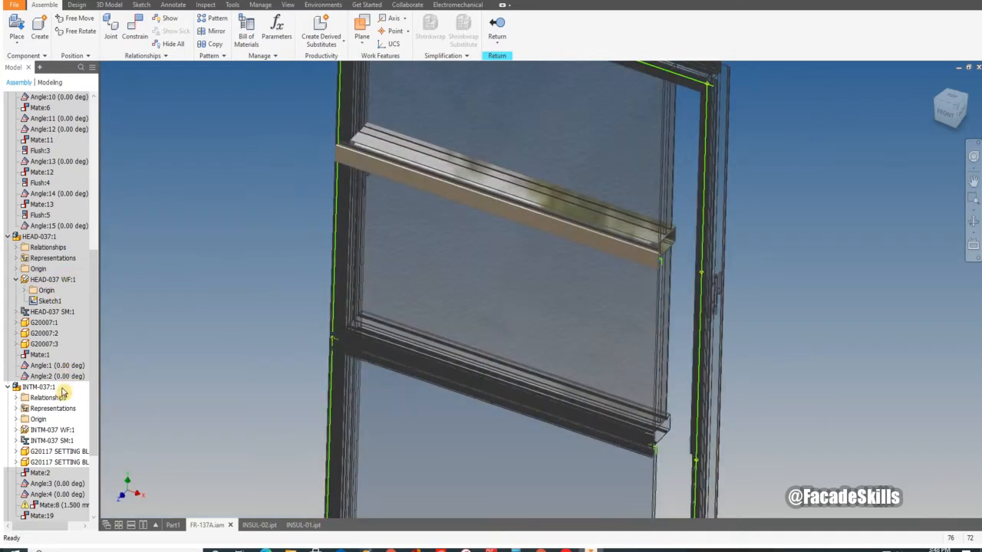
pyautogui.click(16, 430)
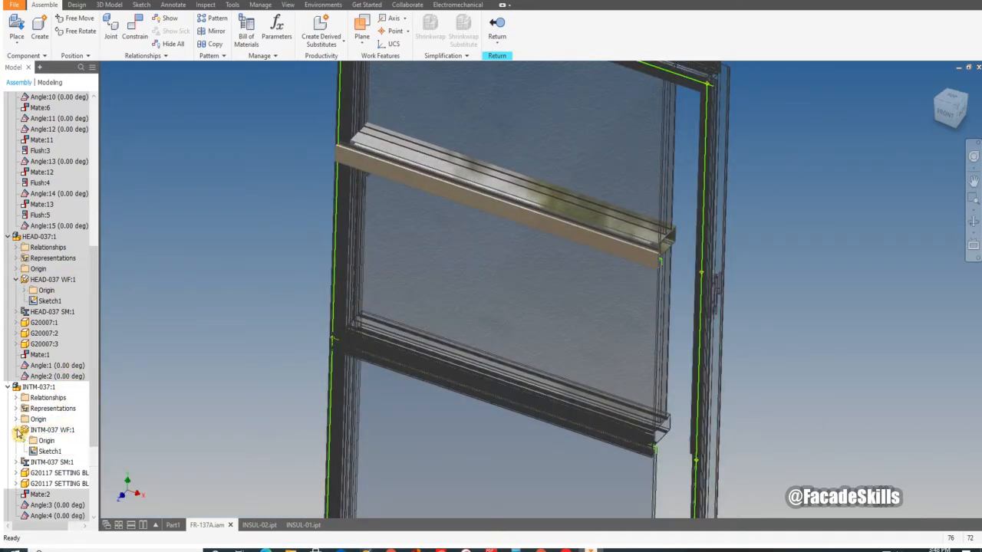
pyautogui.doubleClick(50, 451)
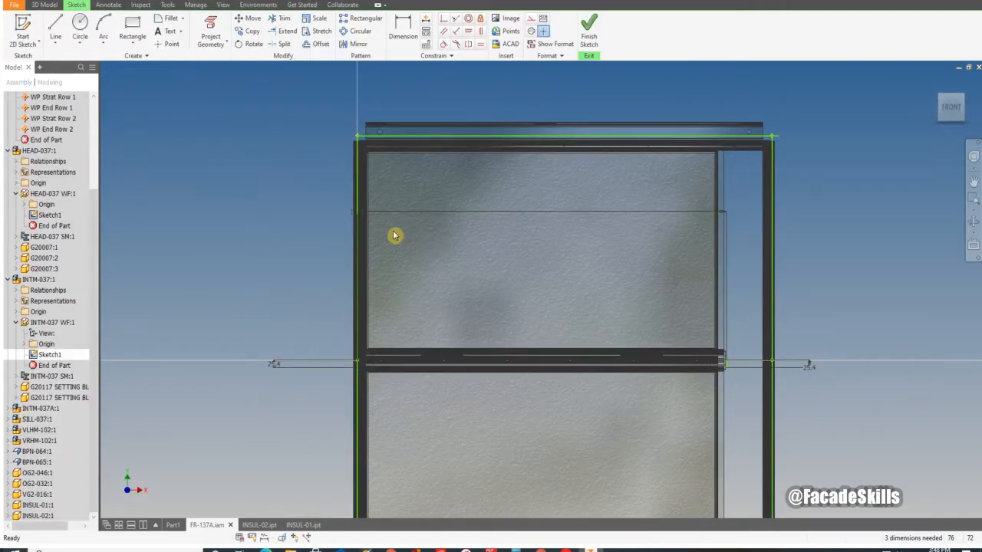
# Reposition the intermediate sketch's overall width dimension, match it to the 1500 mm frame width, and return to the top-level assembly
pyautogui.moveTo(360, 214); pyautogui.dragTo(399, 216)
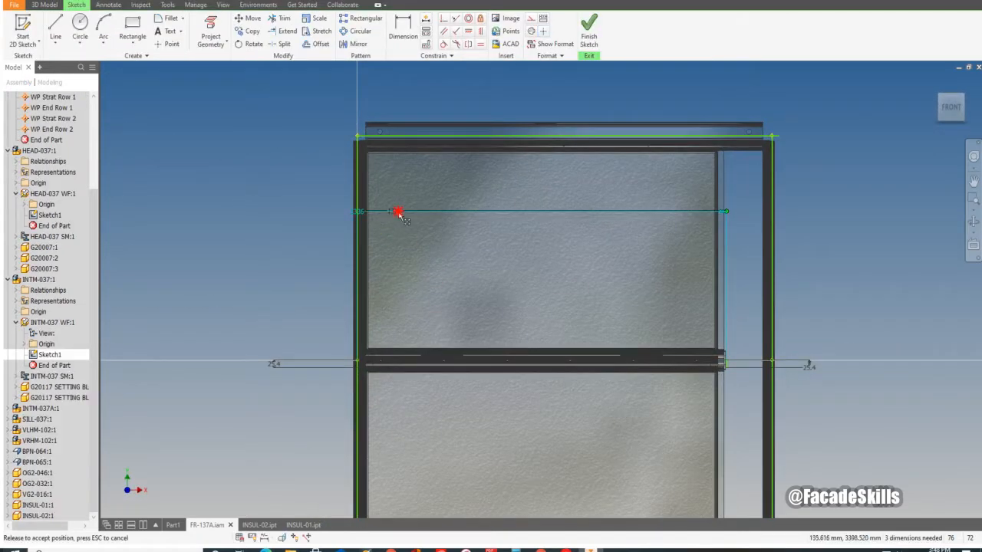
pyautogui.click(508, 213)
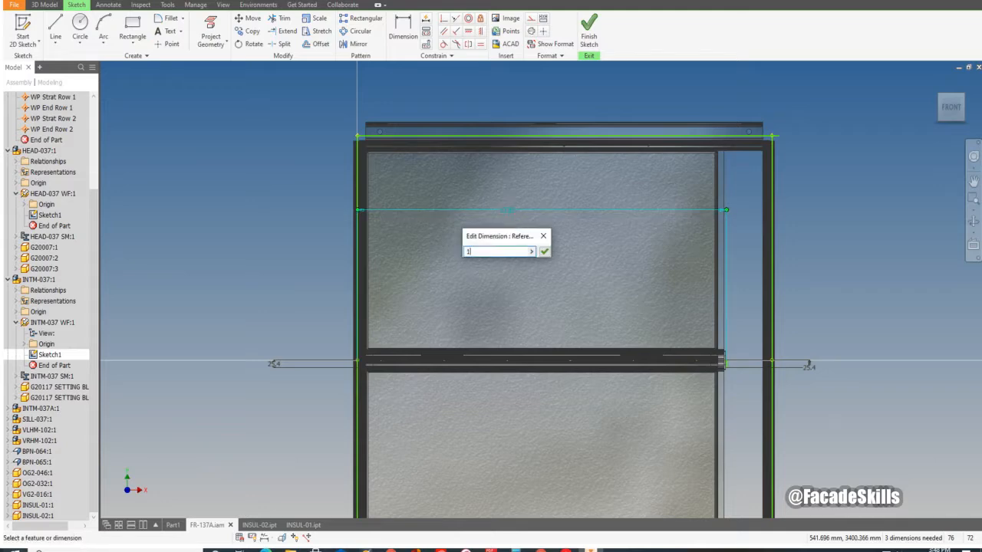
pyautogui.click(545, 253)
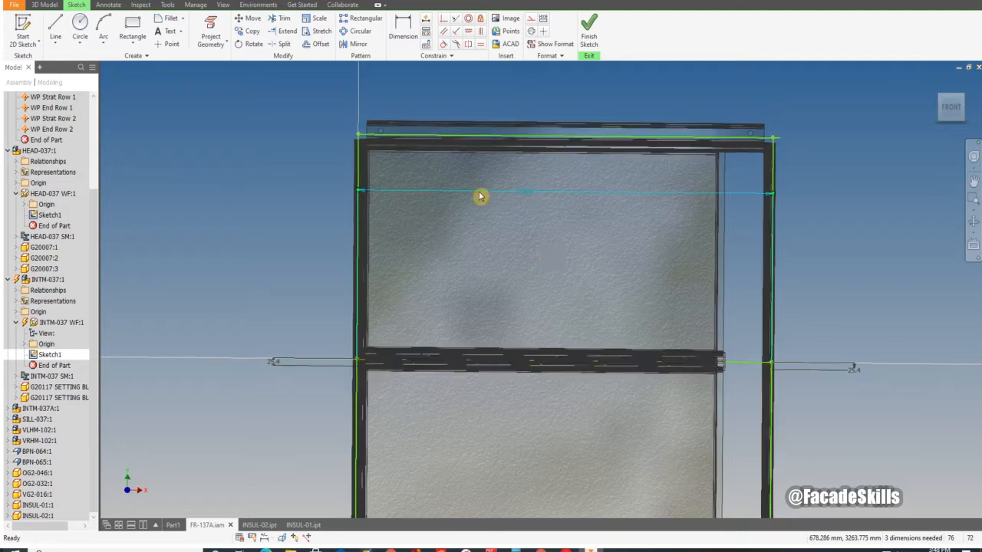
pyautogui.keyDown('shift'); pyautogui.moveTo(665, 180); pyautogui.dragTo(575, 204, button='middle'); pyautogui.keyUp('shift')
pyautogui.click(589, 31)
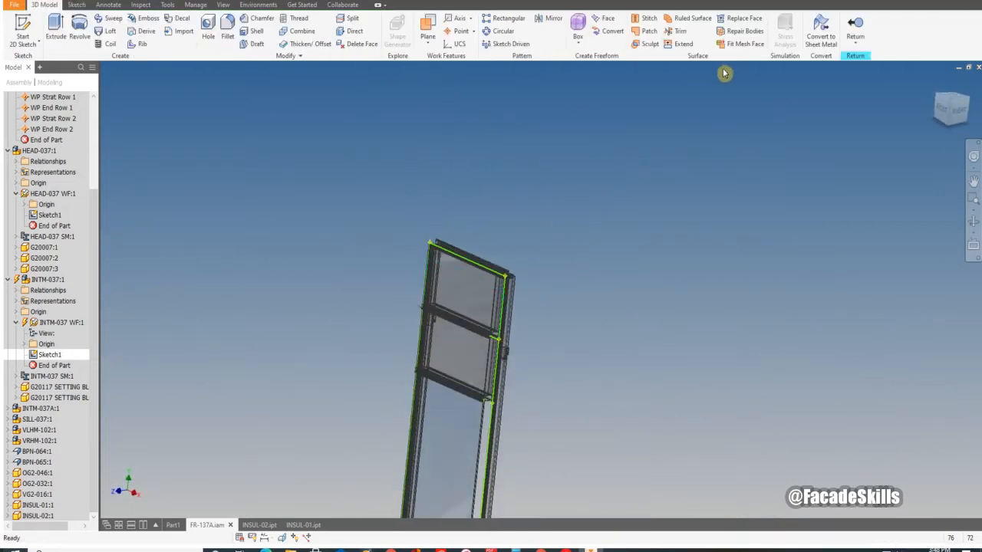
pyautogui.click(857, 45)
pyautogui.click(878, 108)
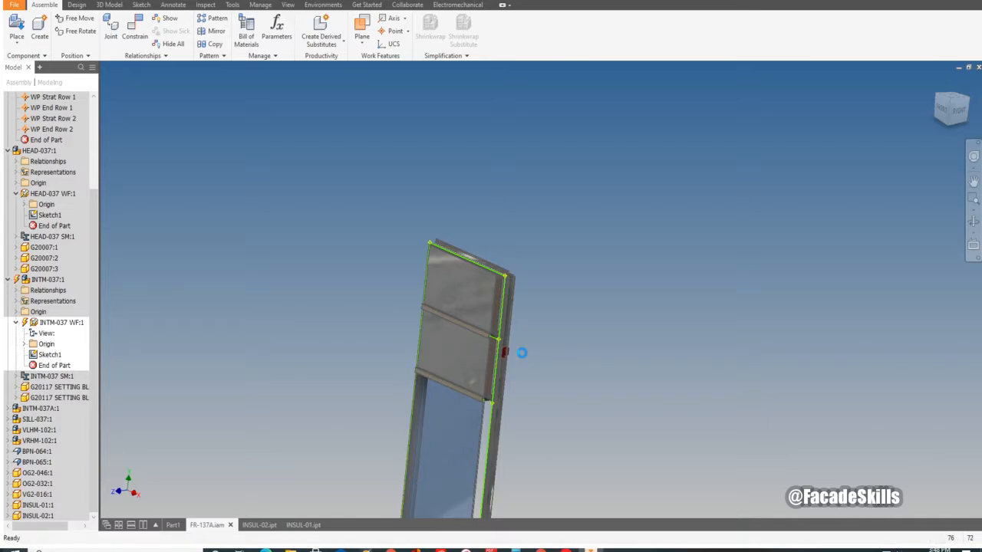
# Edit the lower intermediate subassembly INTM-037A in place and open Sketch1 of its INTM-037A WF part
pyautogui.scroll(10, 523, 358)
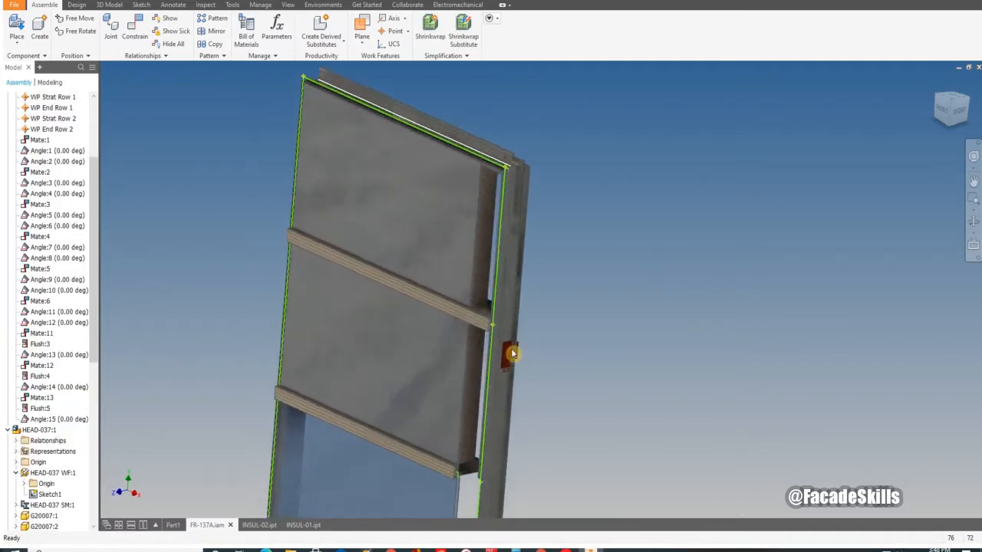
pyautogui.keyDown('shift'); pyautogui.moveTo(486, 323); pyautogui.dragTo(513, 284, button='middle'); pyautogui.keyUp('shift')
pyautogui.scroll(4, 513, 285)
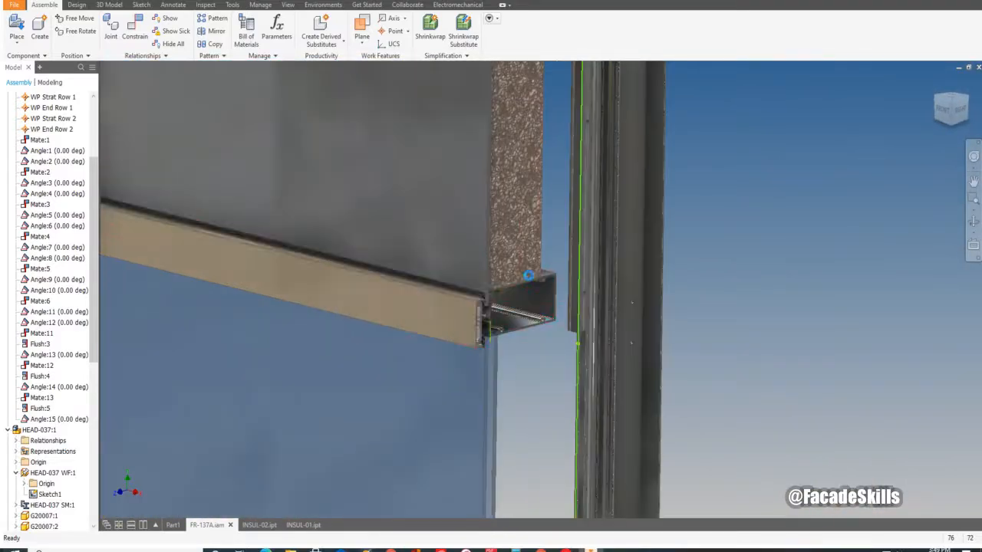
pyautogui.doubleClick(552, 284)
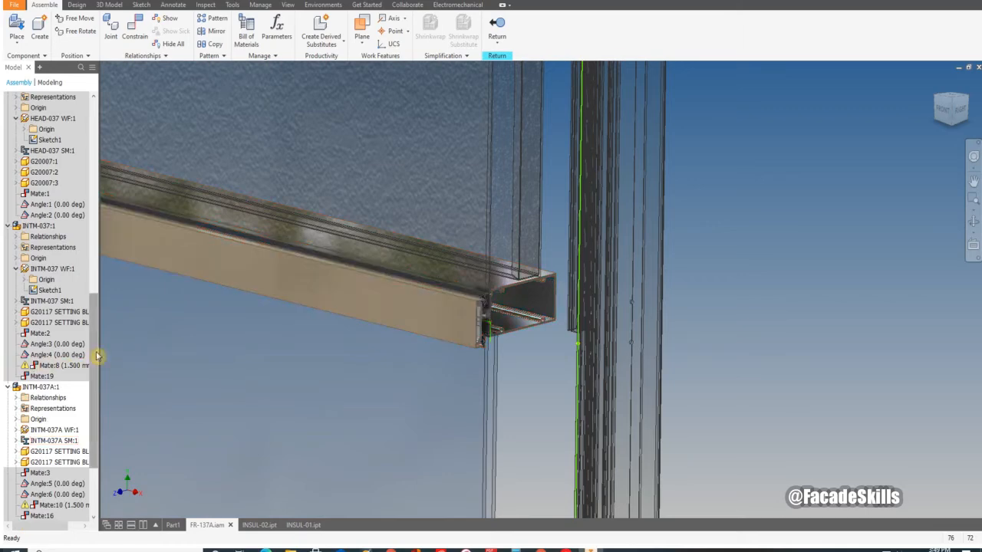
pyautogui.scroll(-3, 67, 362)
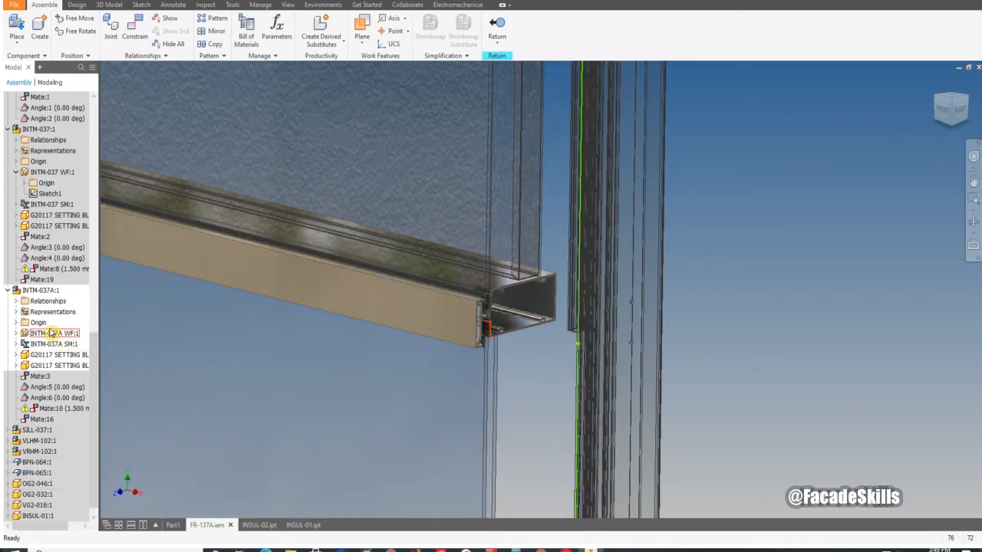
pyautogui.click(16, 334)
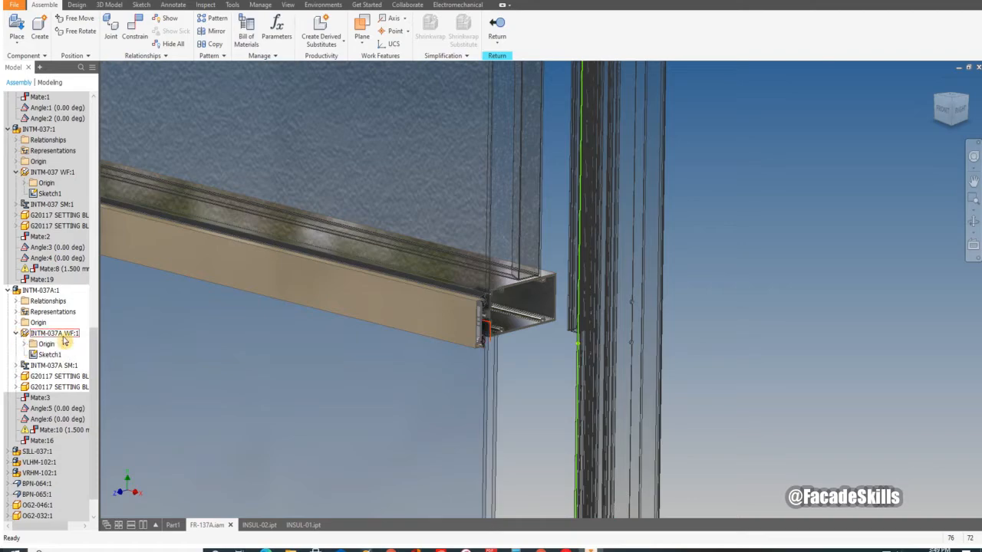
pyautogui.doubleClick(49, 354)
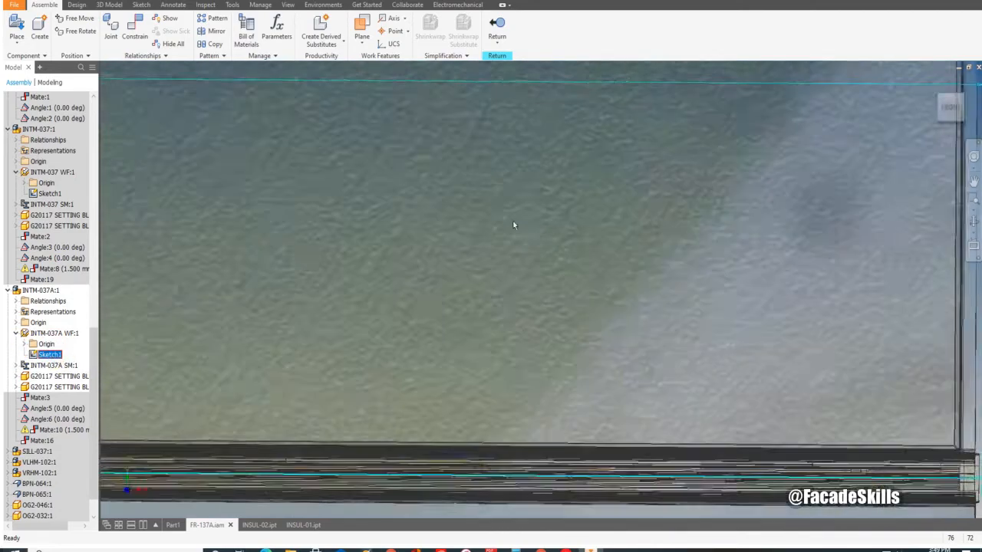
# Reposition the INTM-037A sketch's overall width dimension, set it to 1500 mm, and return to the top-level assembly
pyautogui.scroll(3, 450, 201)
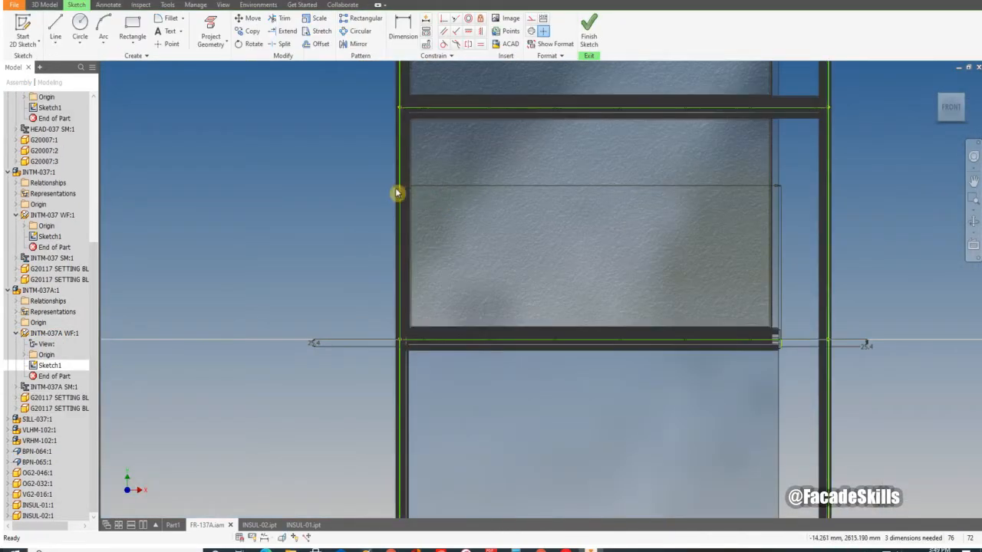
pyautogui.moveTo(401, 190); pyautogui.dragTo(548, 183)
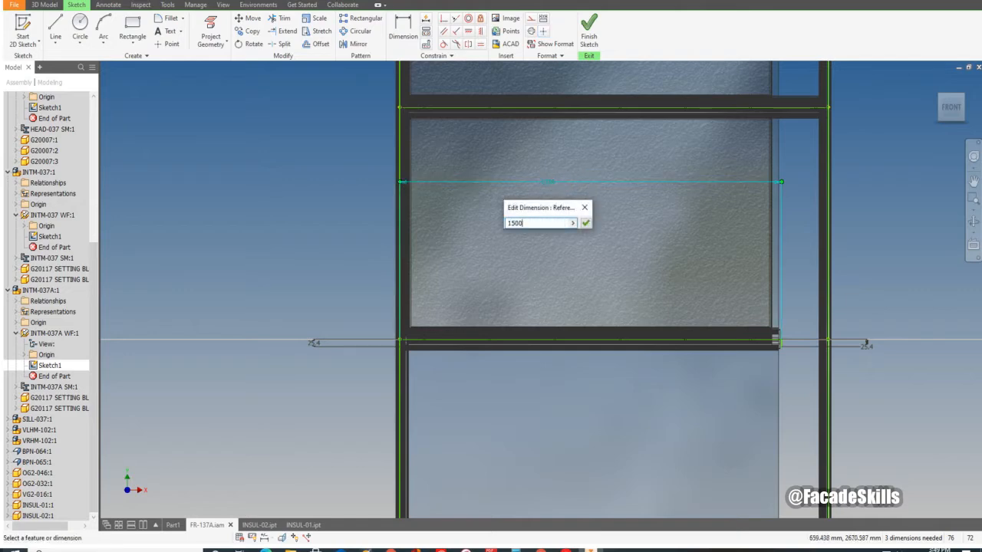
pyautogui.click(585, 224)
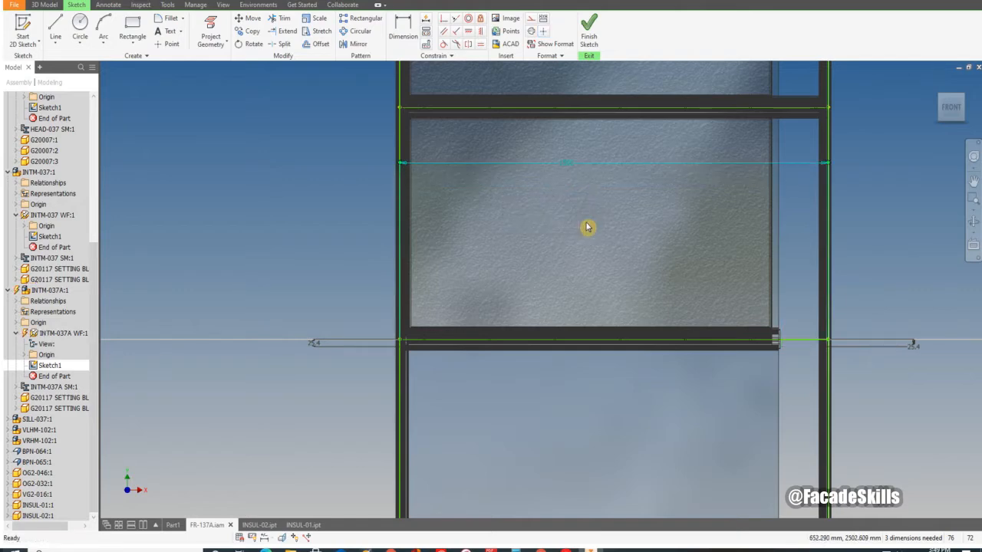
pyautogui.click(588, 31)
pyautogui.click(856, 43)
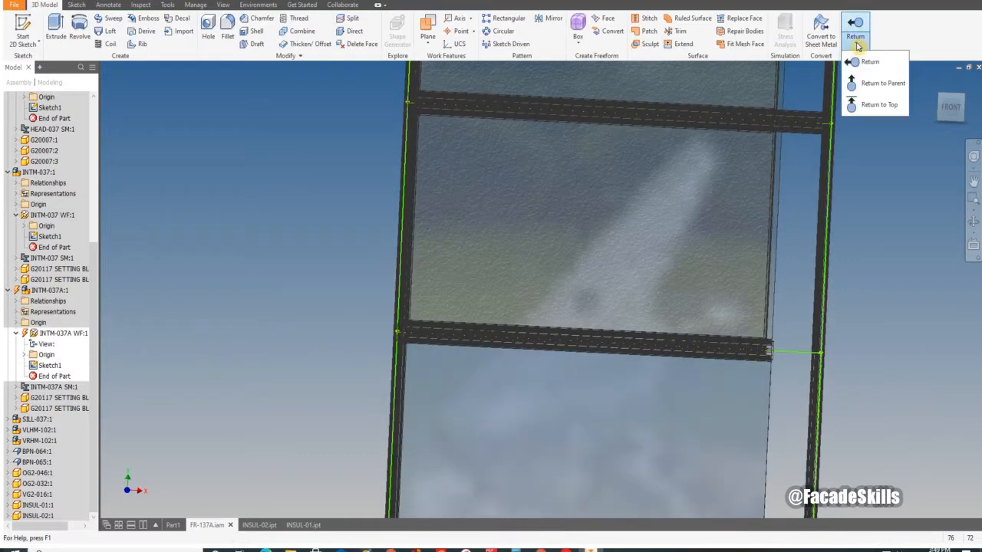
pyautogui.click(870, 107)
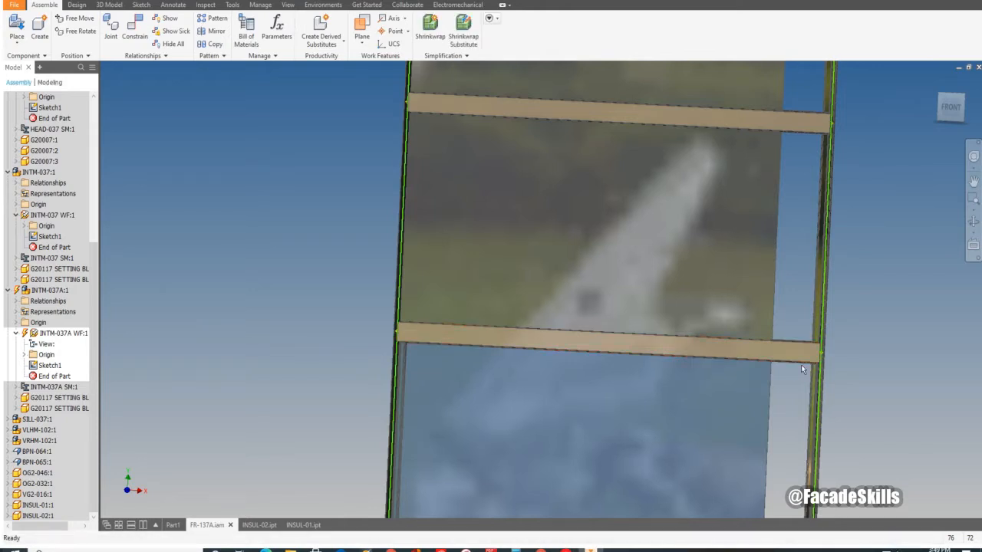
# Examine how the end of the lower intermediate member meets the vertical frame member
pyautogui.scroll(-4, 594, 309)
pyautogui.keyDown('shift'); pyautogui.moveTo(594, 309); pyautogui.dragTo(568, 367, button='middle'); pyautogui.keyUp('shift')
pyautogui.scroll(6, 569, 366)
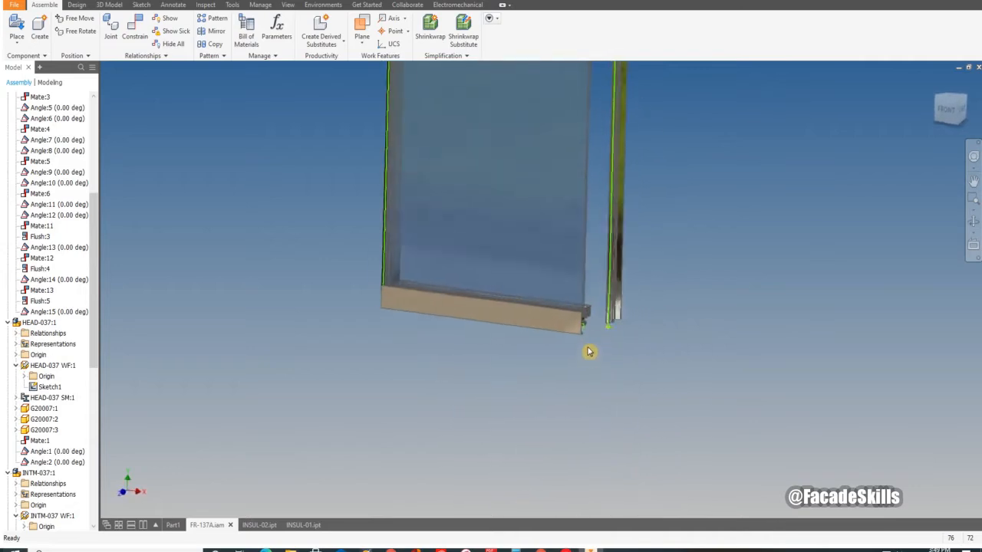
pyautogui.scroll(-5, 572, 327)
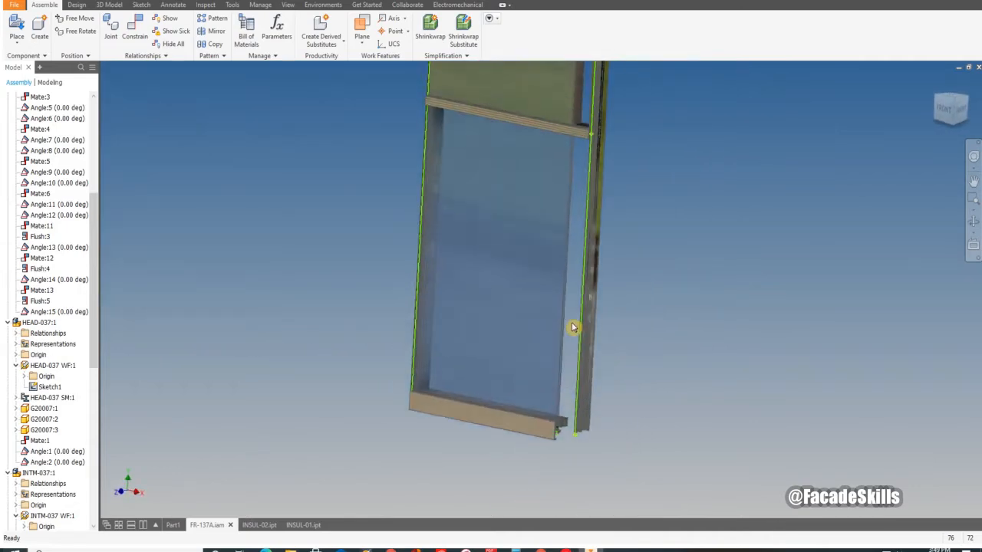
pyautogui.scroll(6, 591, 296)
pyautogui.scroll(4, 842, 333)
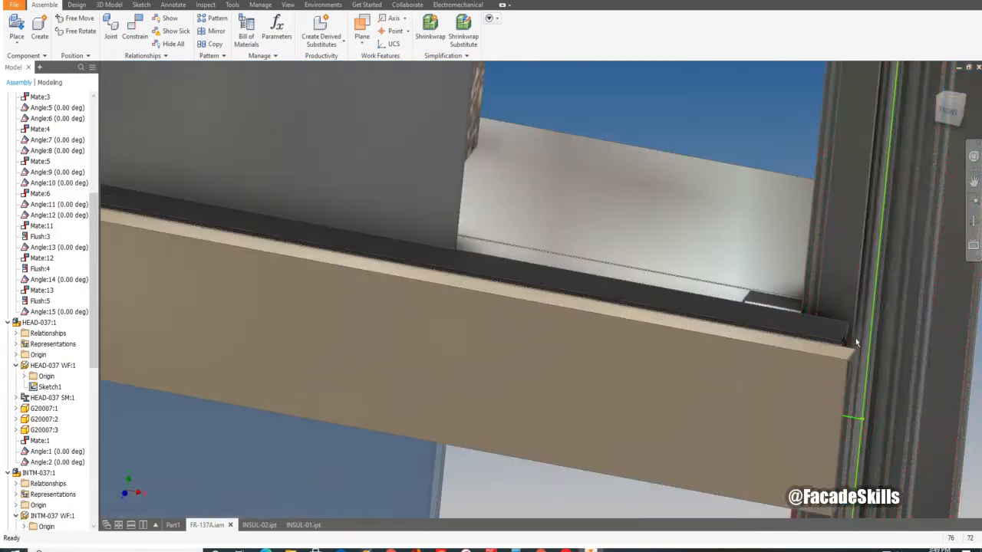
pyautogui.scroll(-4, 729, 299)
pyautogui.keyDown('shift'); pyautogui.moveTo(732, 302); pyautogui.dragTo(707, 300, button='middle'); pyautogui.keyUp('shift')
pyautogui.scroll(-5, 706, 301)
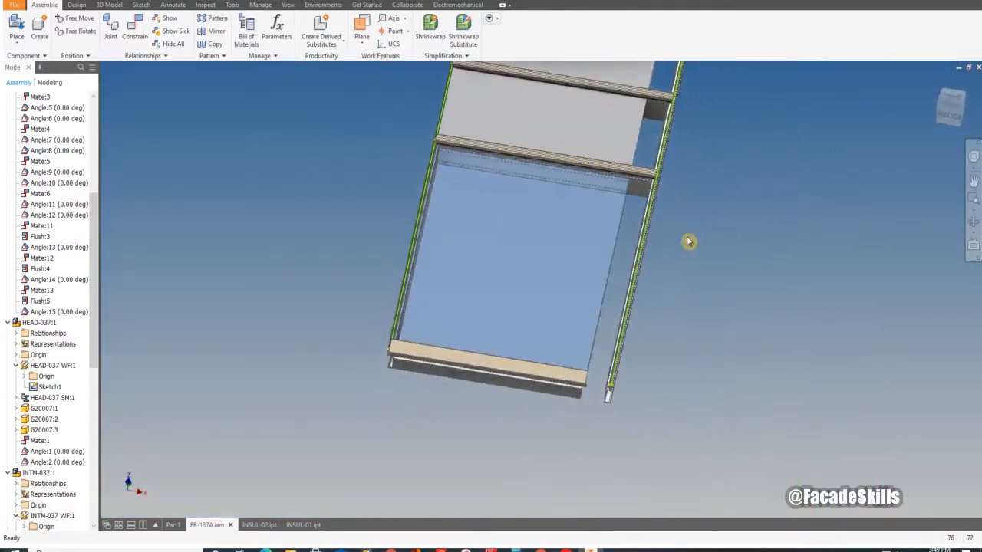
# Edit the sill subassembly SILL-037 in place and open Sketch1 of its SILL-037 WF part
pyautogui.keyDown('shift'); pyautogui.moveTo(688, 241); pyautogui.dragTo(537, 383, button='middle'); pyautogui.keyUp('shift')
pyautogui.scroll(3, 537, 383)
pyautogui.scroll(2, 536, 383)
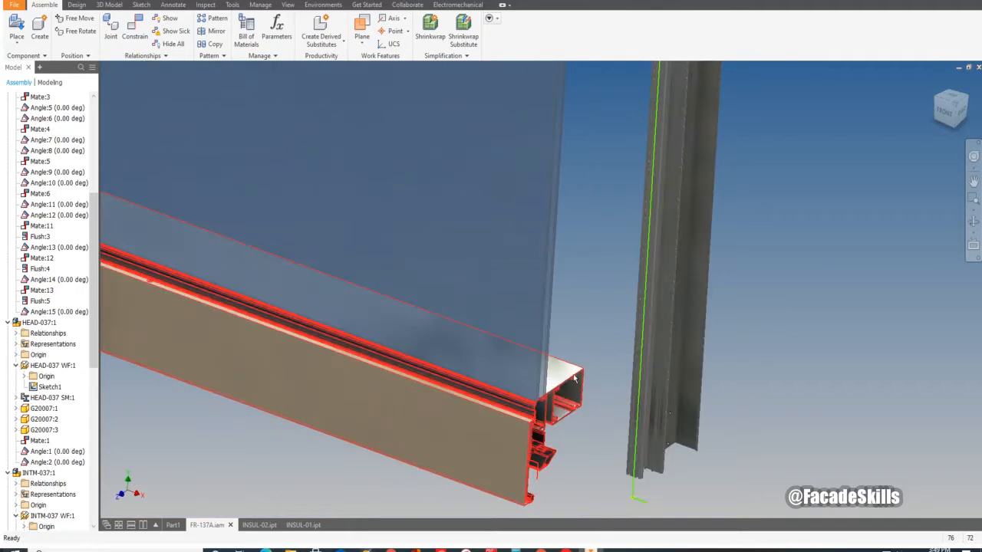
pyautogui.doubleClick(573, 376)
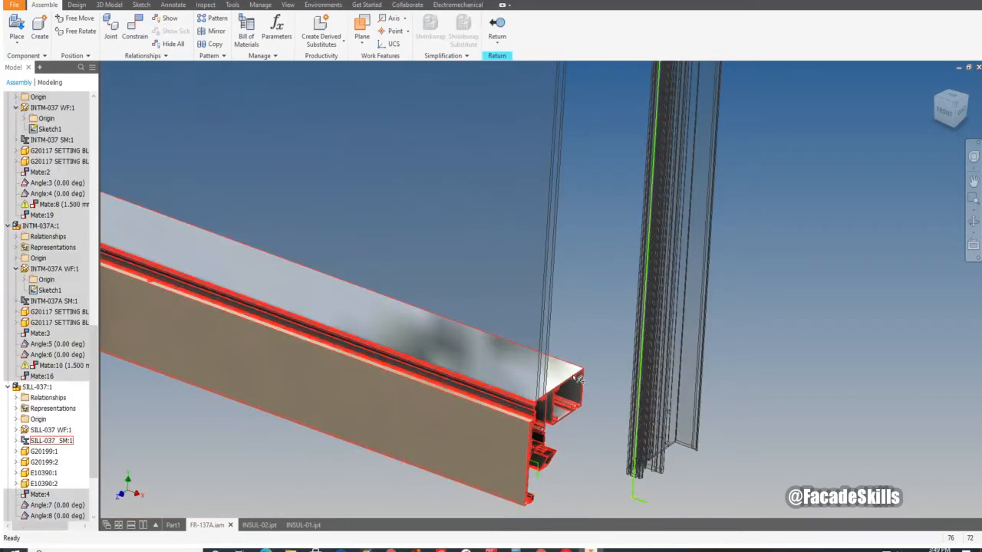
pyautogui.scroll(-2, 54, 408)
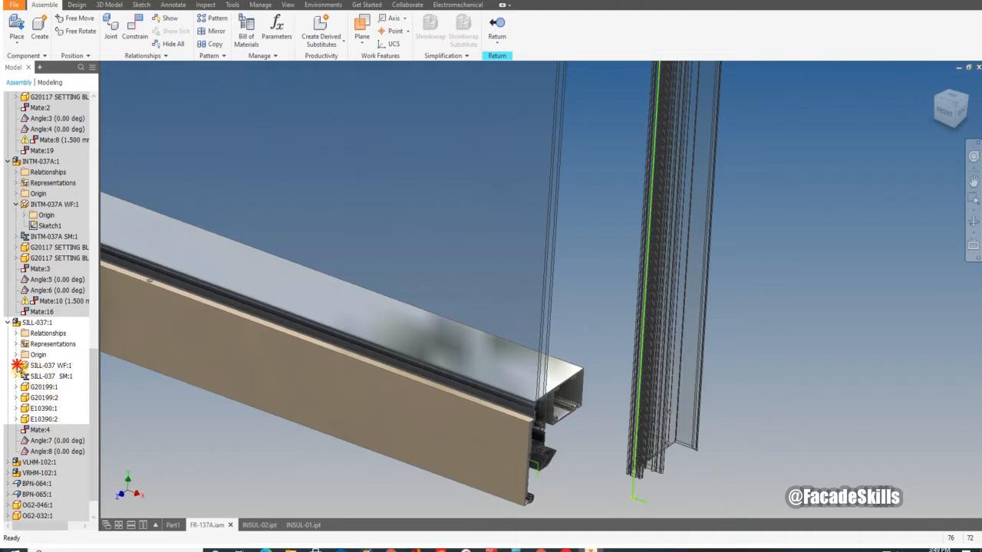
pyautogui.click(17, 365)
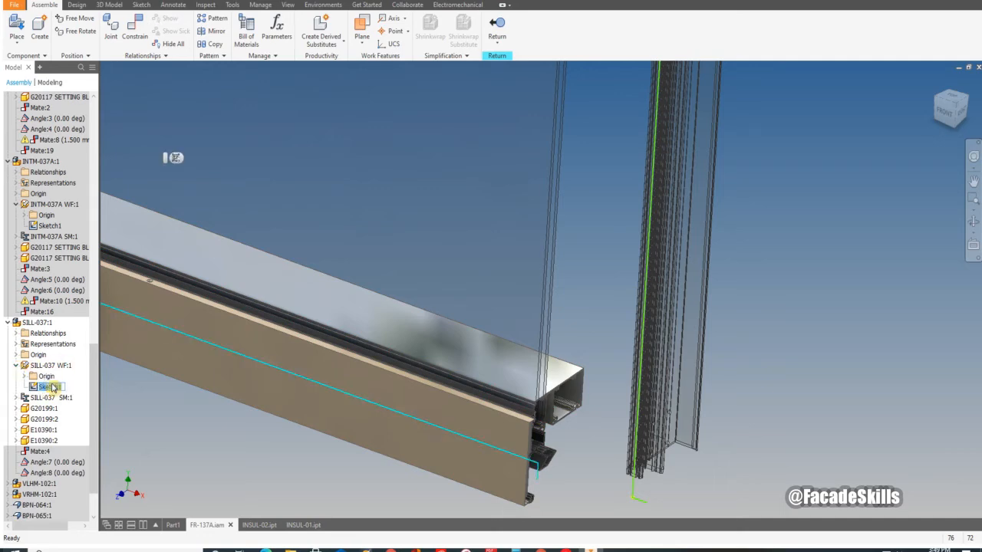
pyautogui.scroll(-5, 558, 273)
pyautogui.scroll(4, 505, 325)
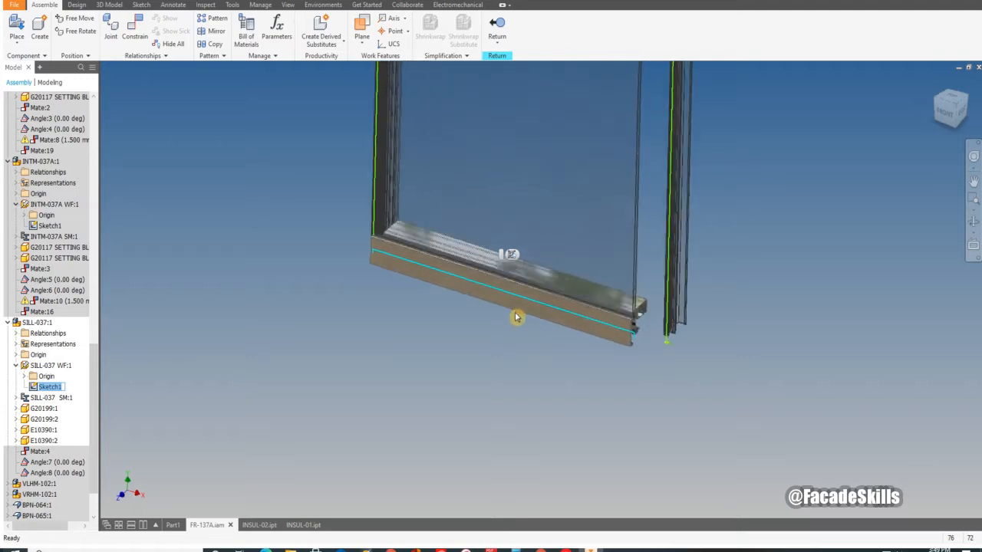
pyautogui.scroll(-5, 450, 329)
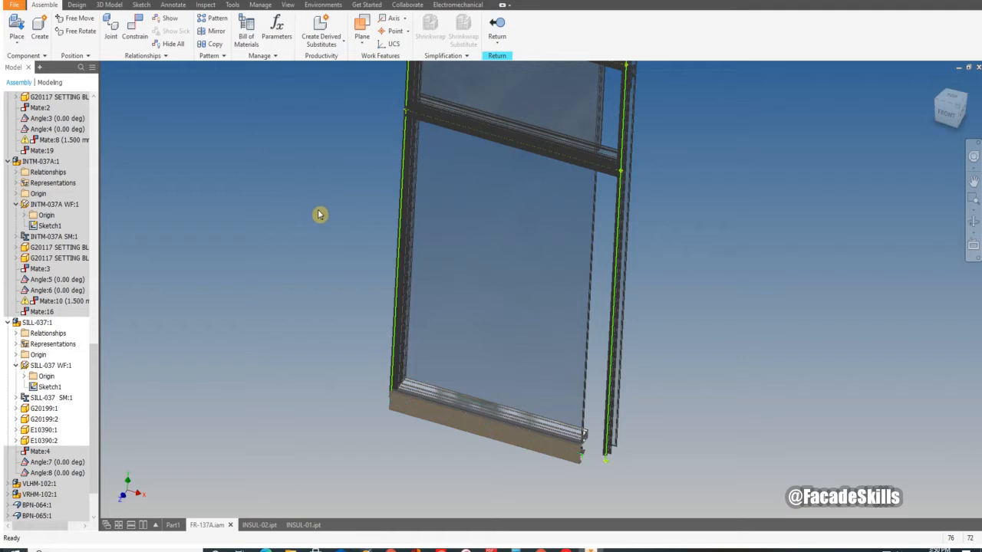
pyautogui.doubleClick(48, 387)
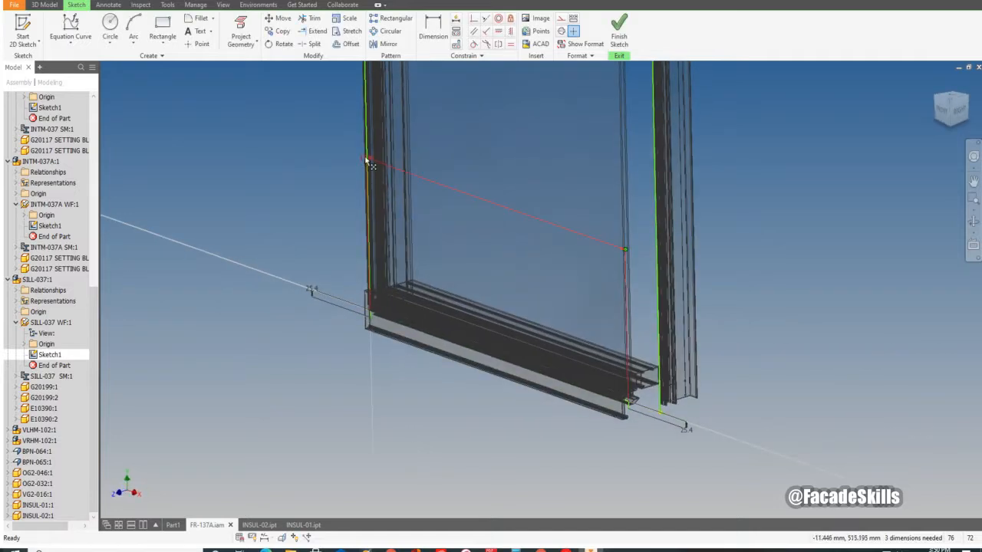
# Reposition the sill sketch's overall width dimension, match it to the 1500 mm frame width, and return to the top-level assembly
pyautogui.moveTo(367, 160); pyautogui.dragTo(495, 218)
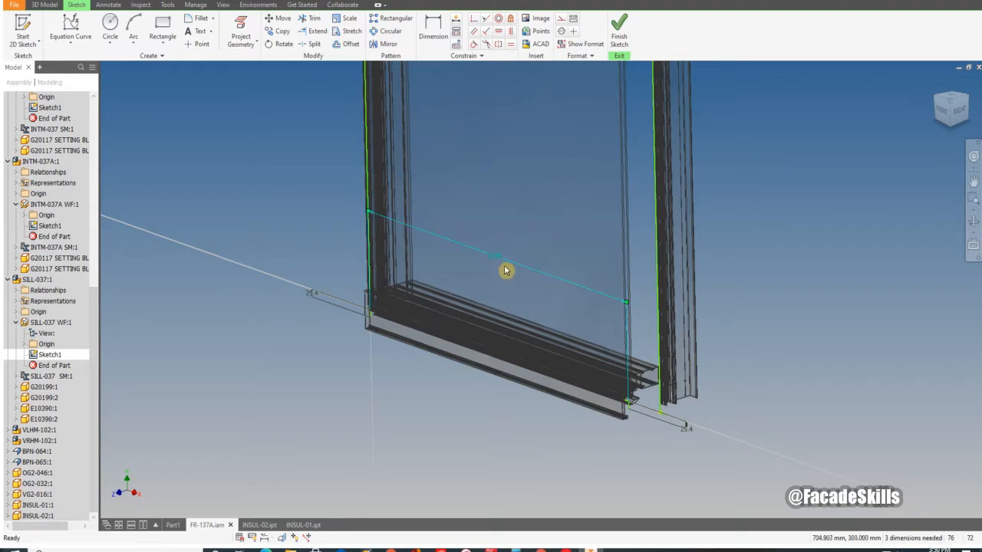
pyautogui.doubleClick(496, 255)
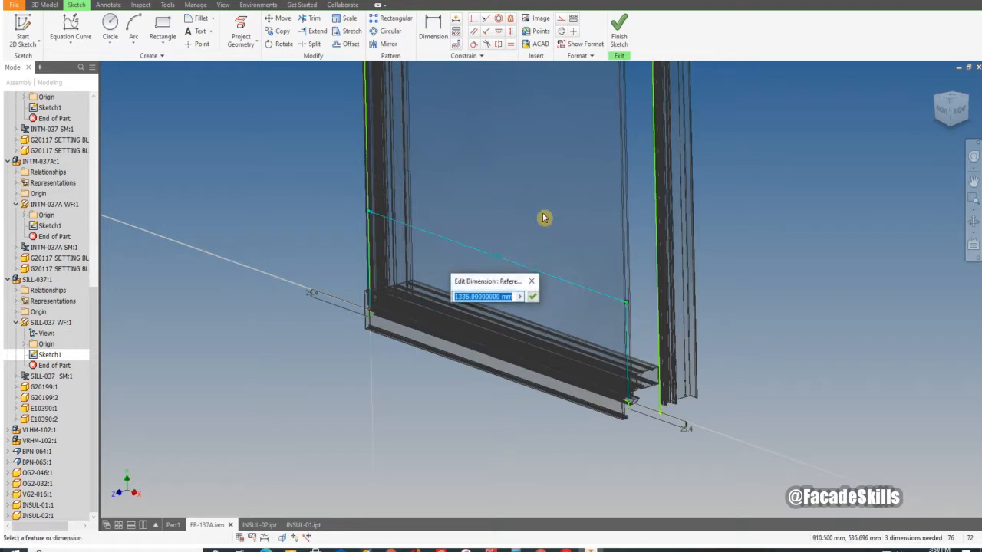
pyautogui.press('Return')
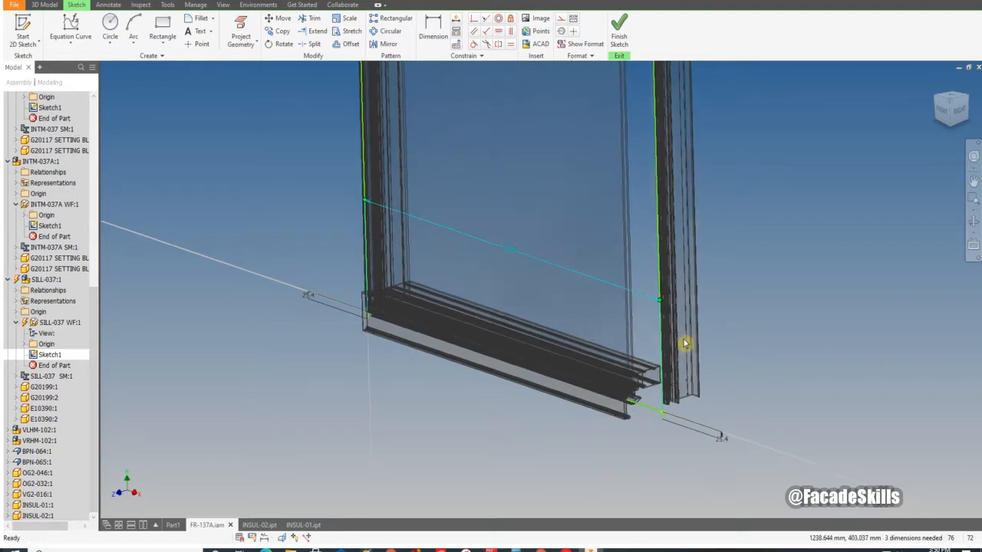
pyautogui.click(619, 35)
pyautogui.click(855, 43)
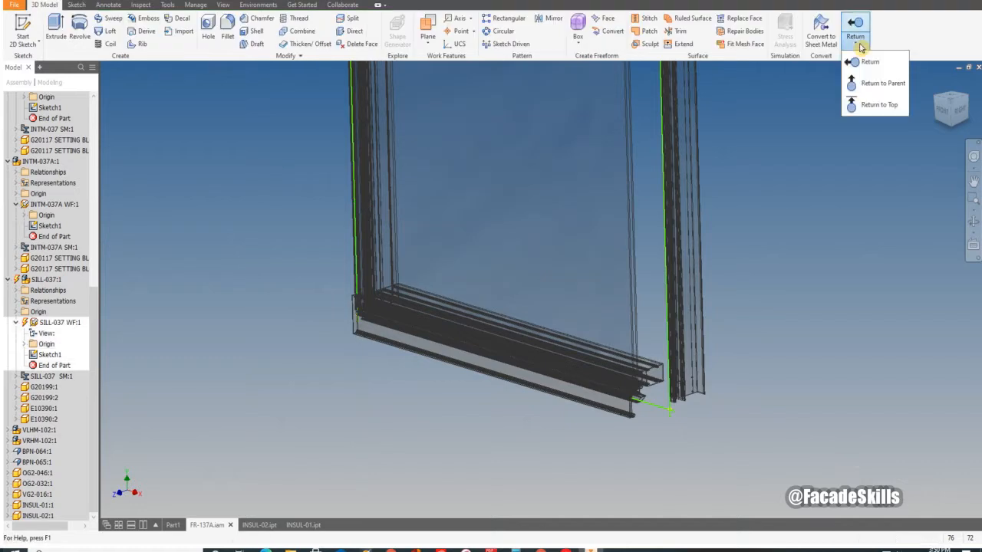
pyautogui.click(878, 106)
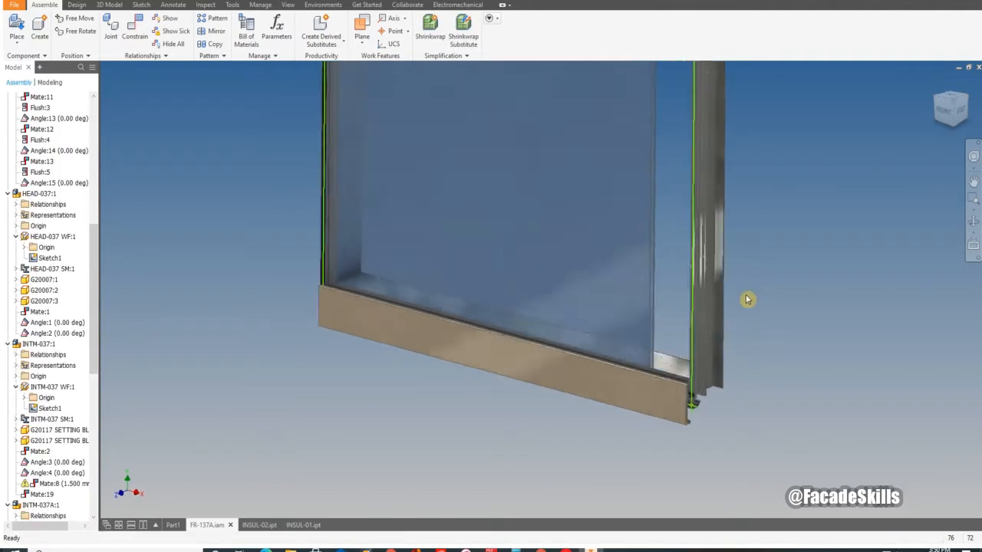
# Edit the uppermost outer glass pane OG2-032 in place and open its parameters
pyautogui.keyDown('shift'); pyautogui.moveTo(757, 369); pyautogui.dragTo(697, 285, button='middle'); pyautogui.keyUp('shift')
pyautogui.scroll(-4, 697, 285)
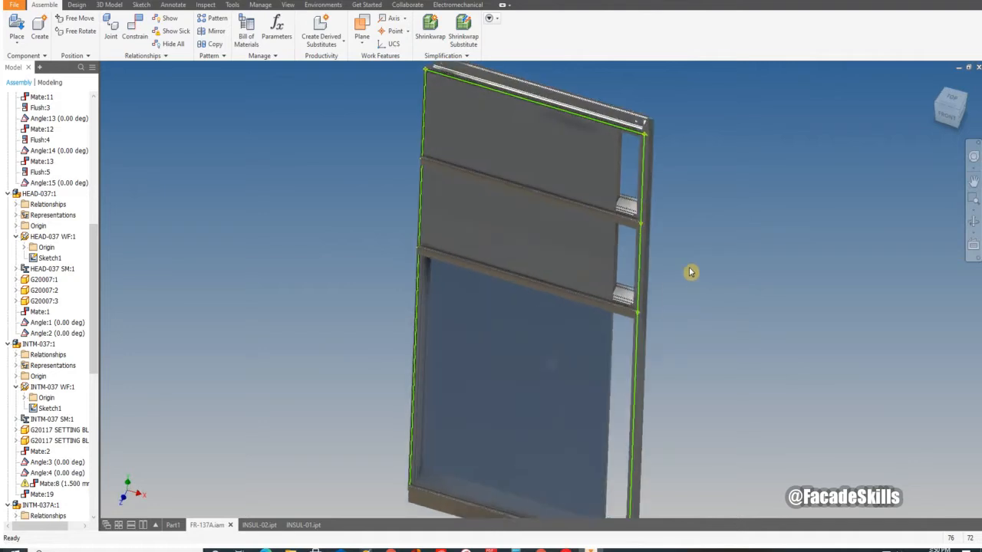
pyautogui.scroll(2, 253, 148)
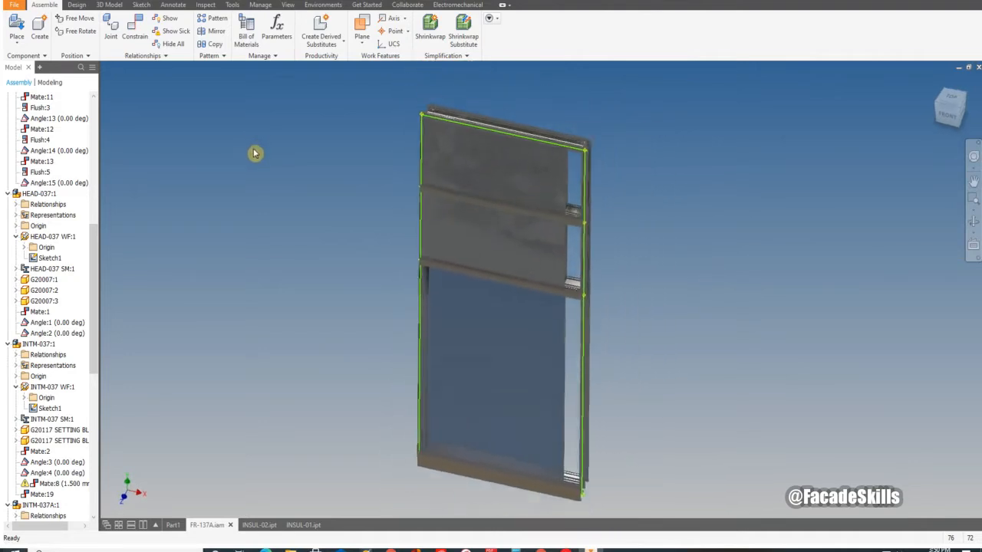
pyautogui.scroll(-5, 611, 168)
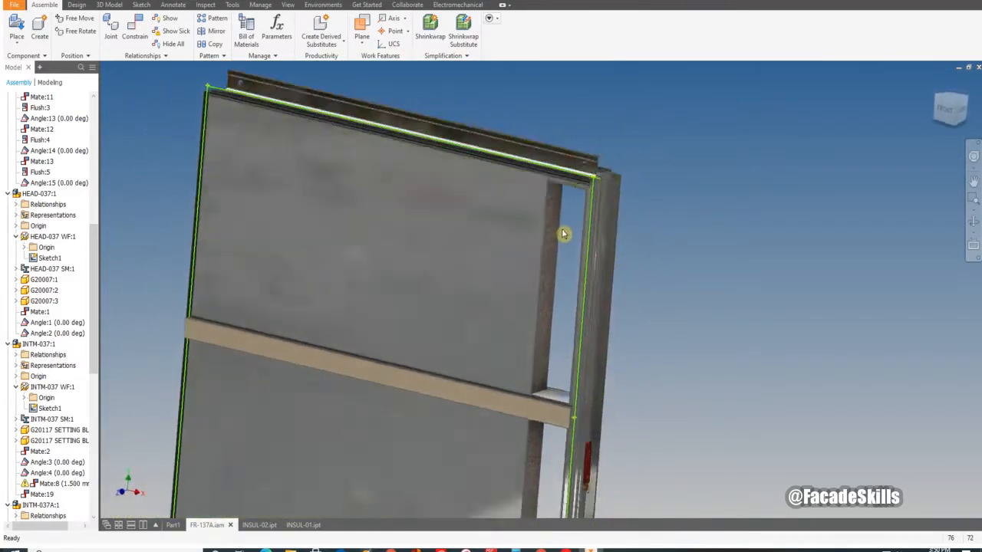
pyautogui.keyDown('shift'); pyautogui.moveTo(542, 257); pyautogui.dragTo(447, 239, button='middle'); pyautogui.keyUp('shift')
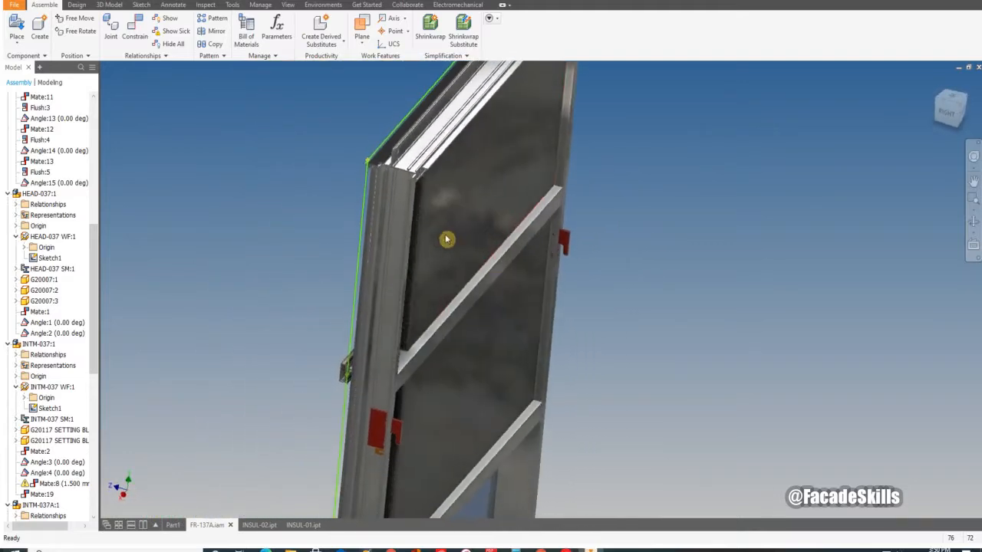
pyautogui.keyDown('shift'); pyautogui.moveTo(567, 255); pyautogui.dragTo(452, 246, button='middle'); pyautogui.keyUp('shift')
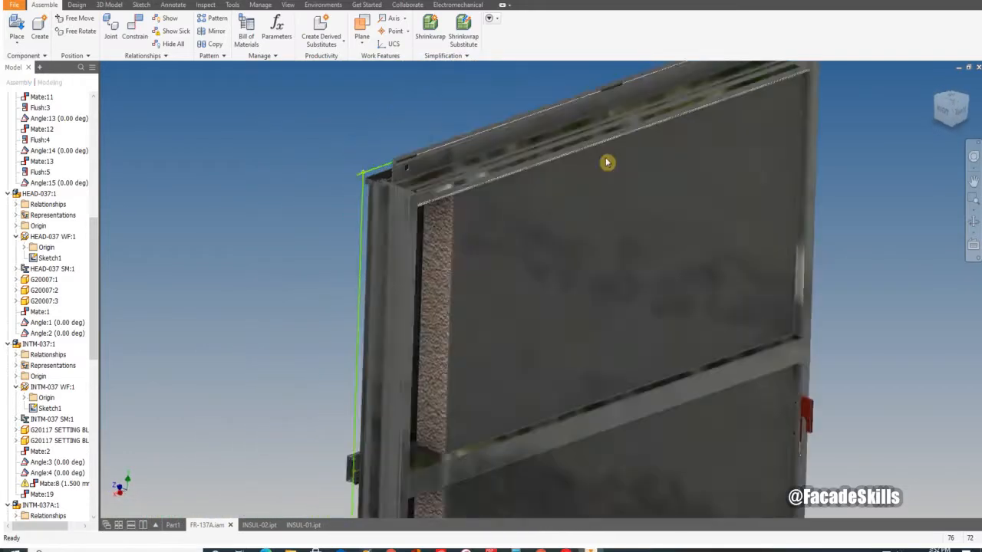
pyautogui.keyDown('shift'); pyautogui.moveTo(607, 162); pyautogui.dragTo(640, 257, button='middle'); pyautogui.keyUp('shift')
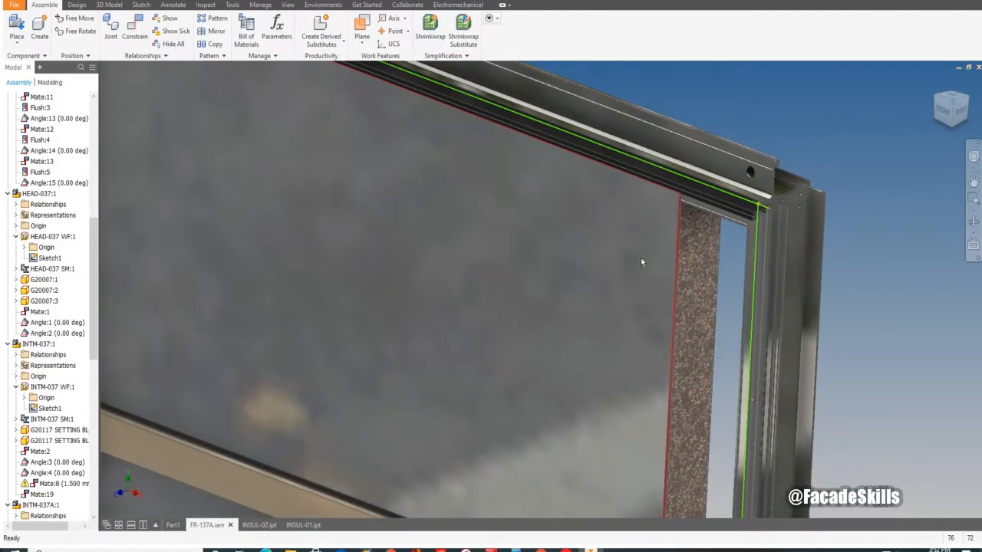
pyautogui.doubleClick(640, 258)
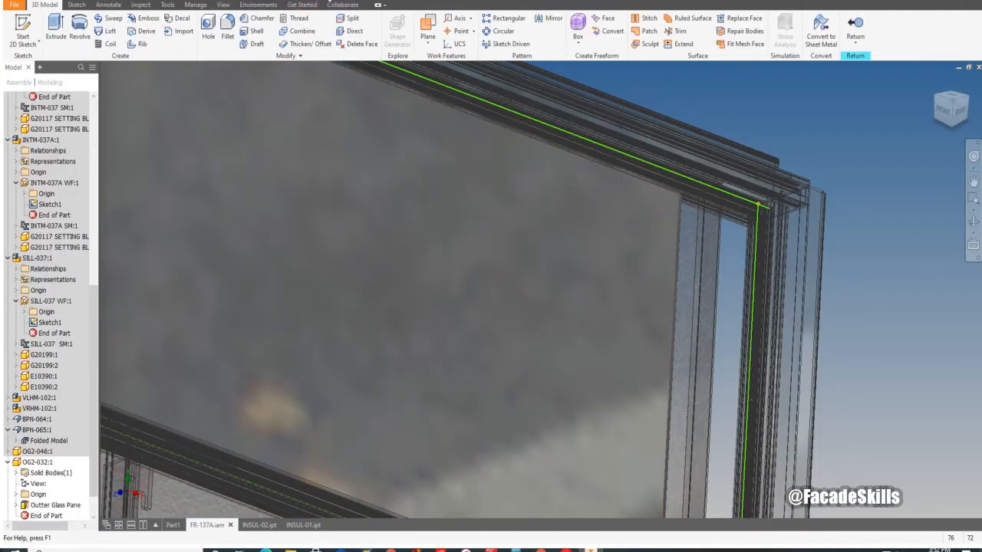
pyautogui.click(331, 1)
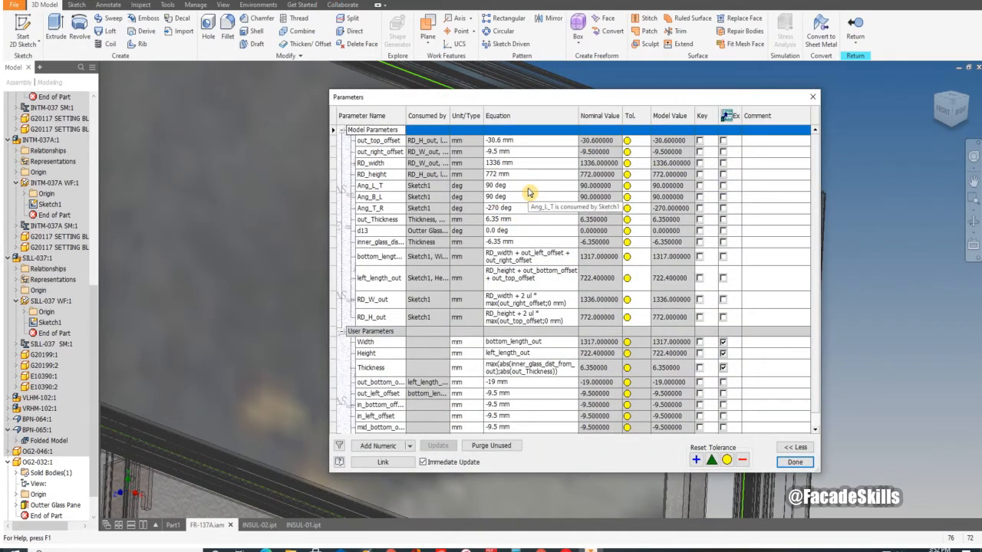
# Set the RD_width parameter of the outer glass pane OG2-032 to 1500 mm and return to the top-level assembly
pyautogui.scroll(-1, 527, 193)
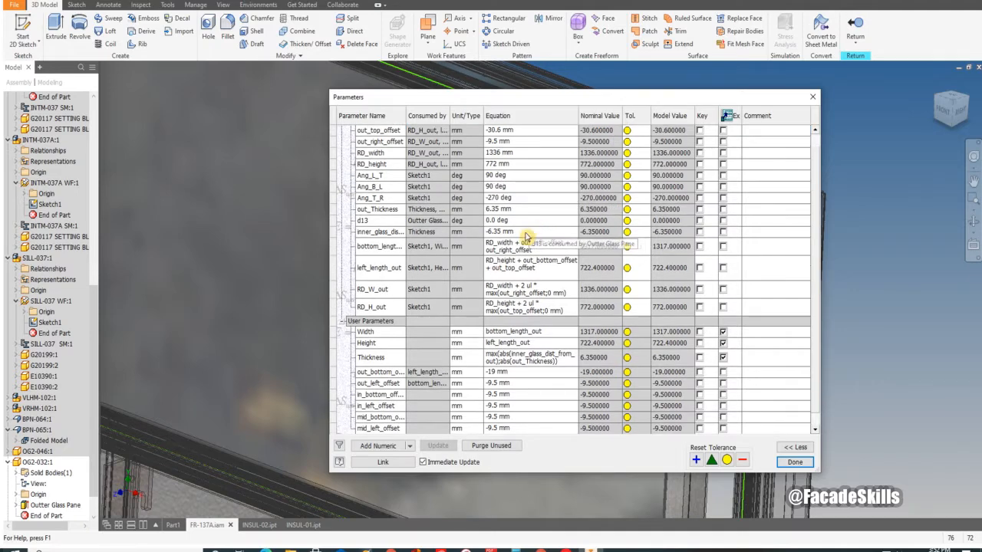
pyautogui.scroll(1, 531, 285)
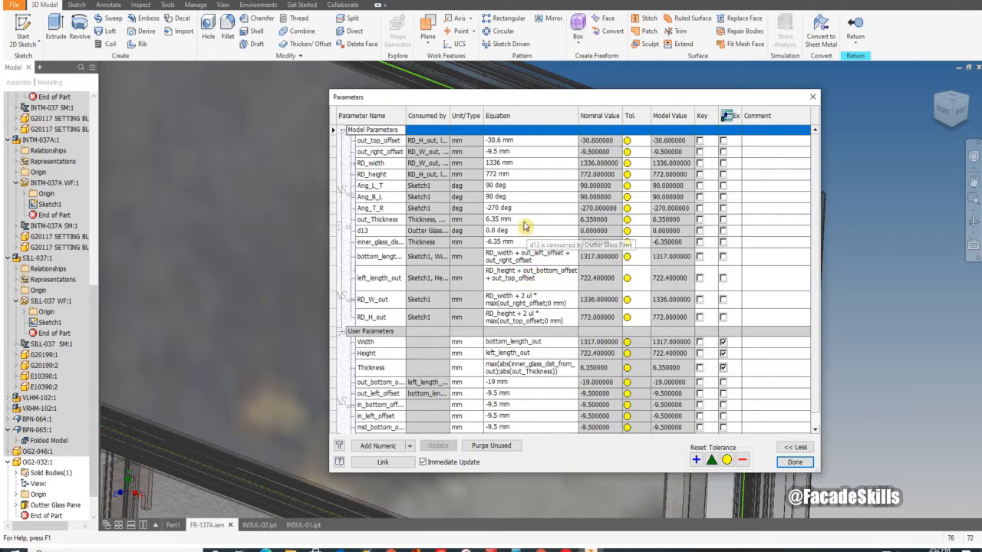
pyautogui.click(501, 163)
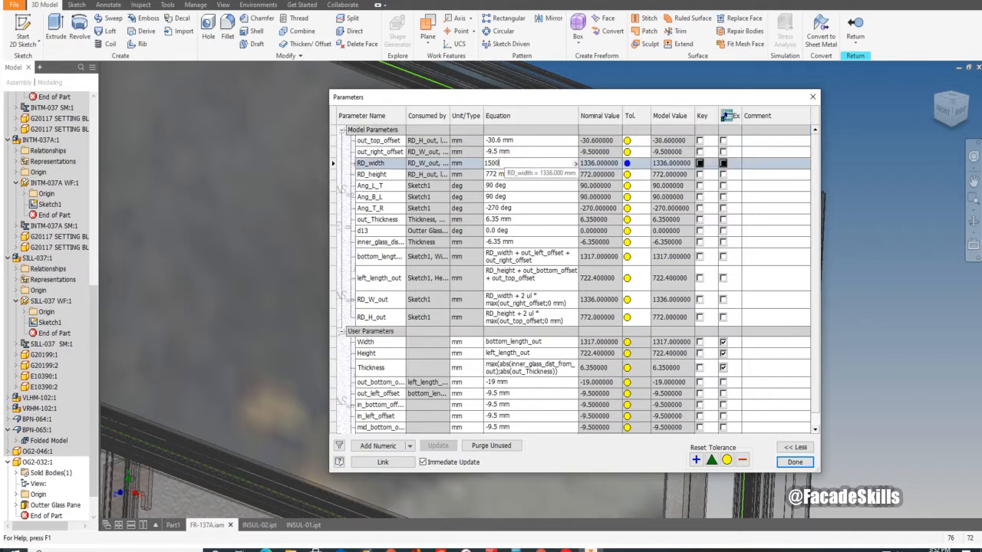
pyautogui.click(520, 188)
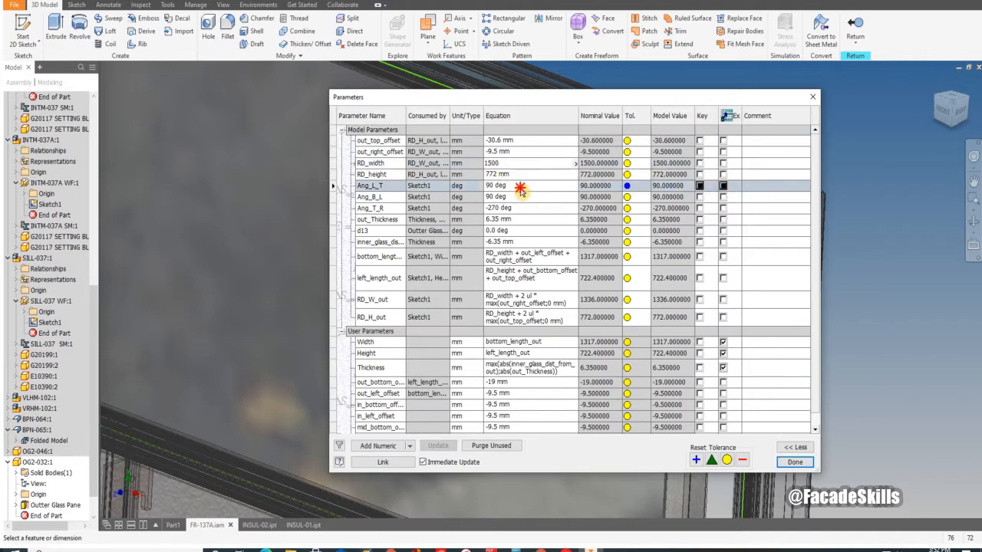
pyautogui.click(794, 462)
pyautogui.scroll(-3, 713, 261)
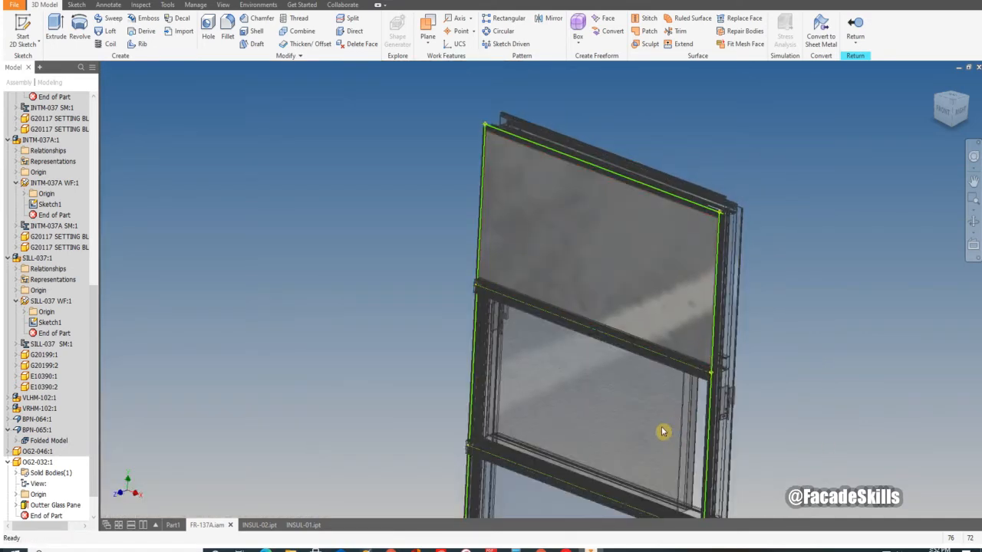
pyautogui.click(855, 34)
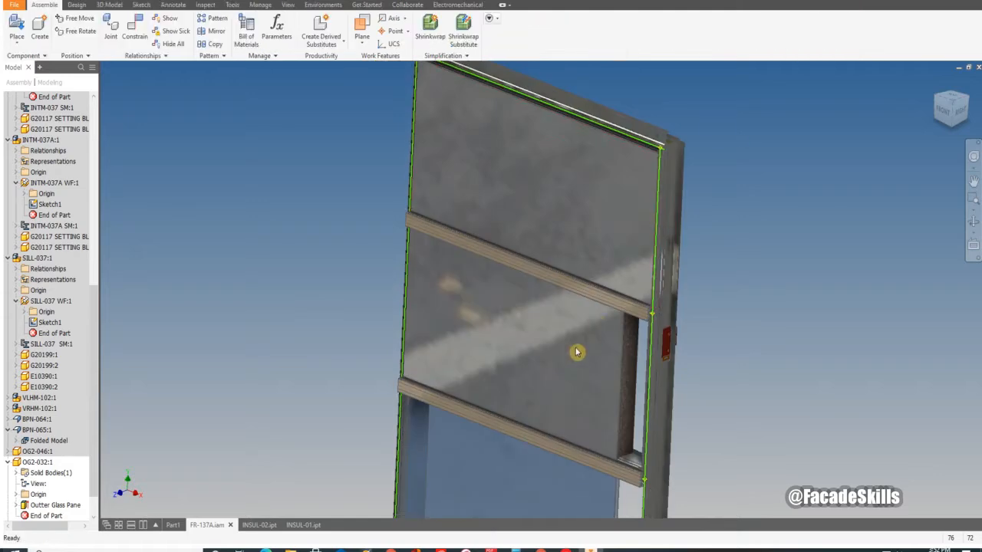
# Edit outer glass pane OG2-046 in place, match its RD_width parameter to the 1500 mm frame width, and return to the assembly
pyautogui.scroll(4, 576, 350)
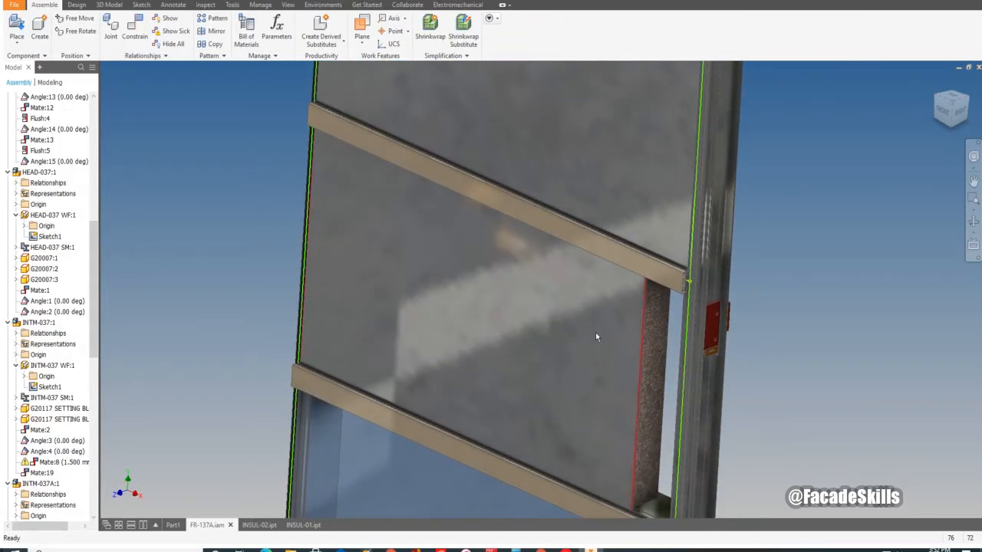
pyautogui.doubleClick(616, 340)
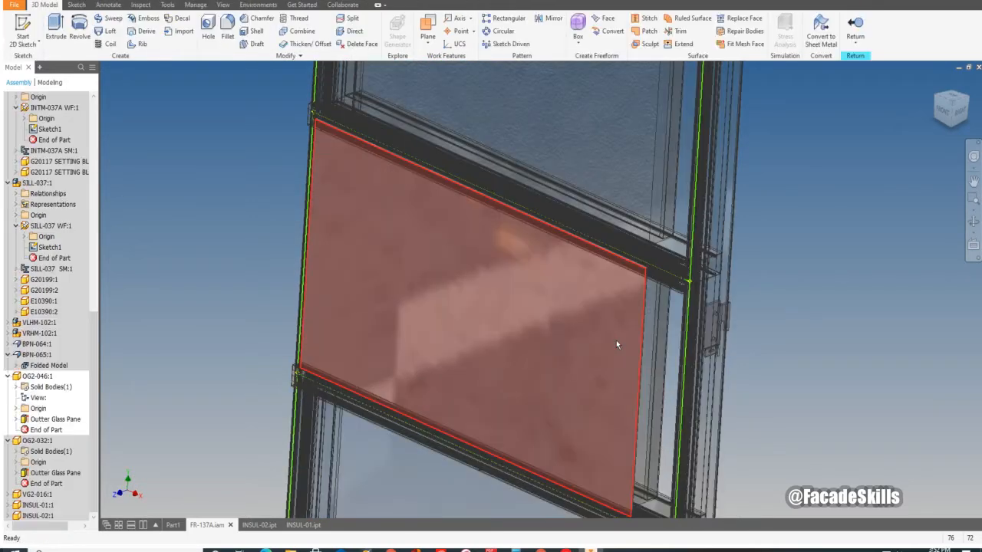
pyautogui.click(327, 1)
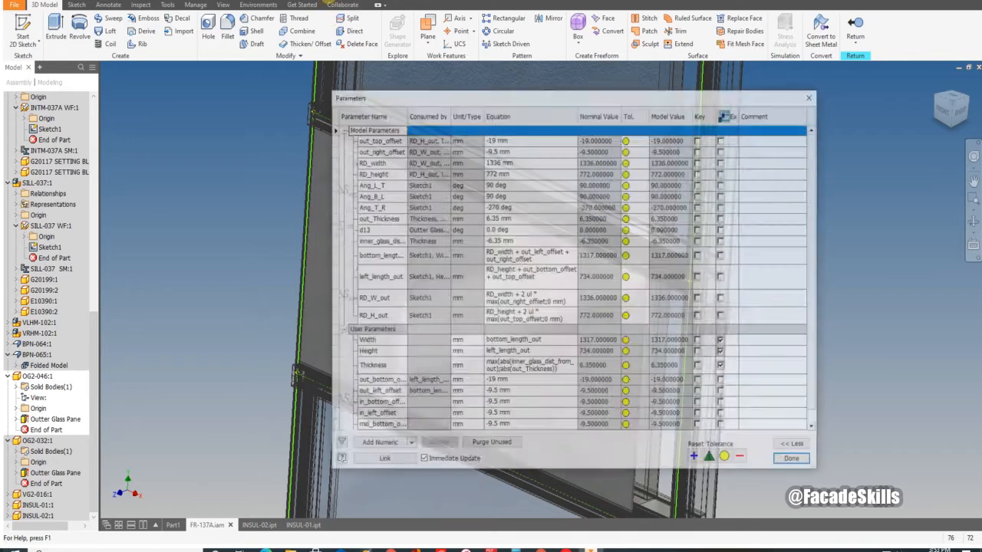
pyautogui.click(509, 162)
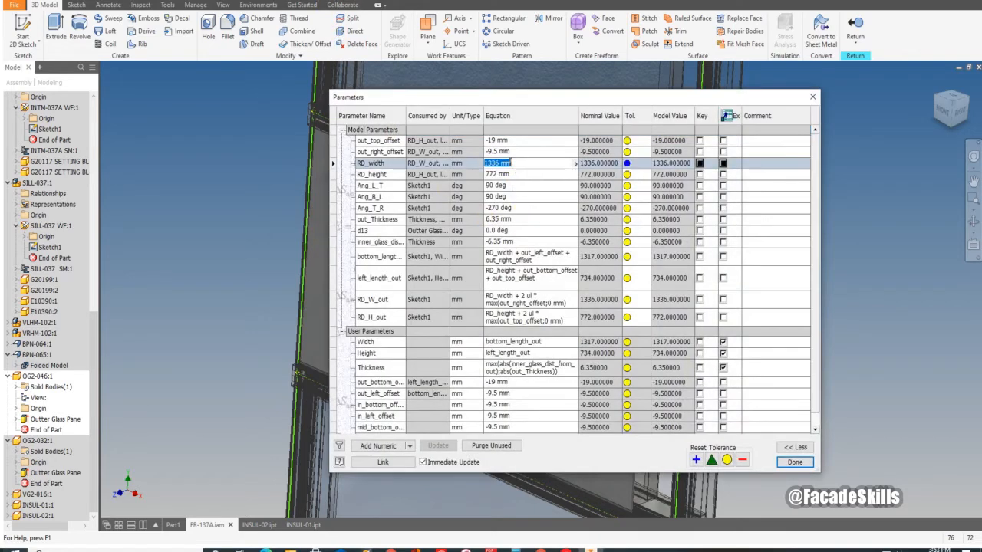
pyautogui.click(794, 462)
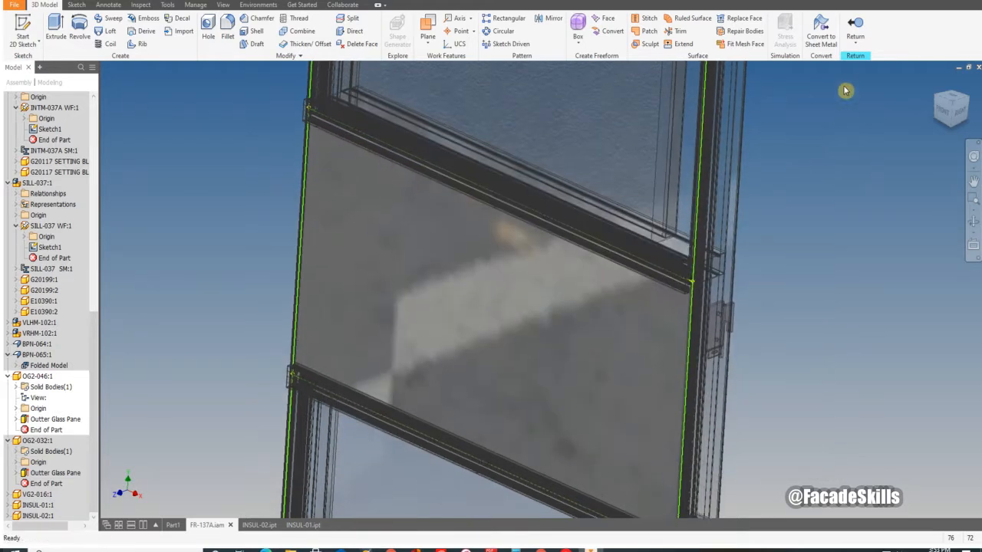
pyautogui.click(855, 29)
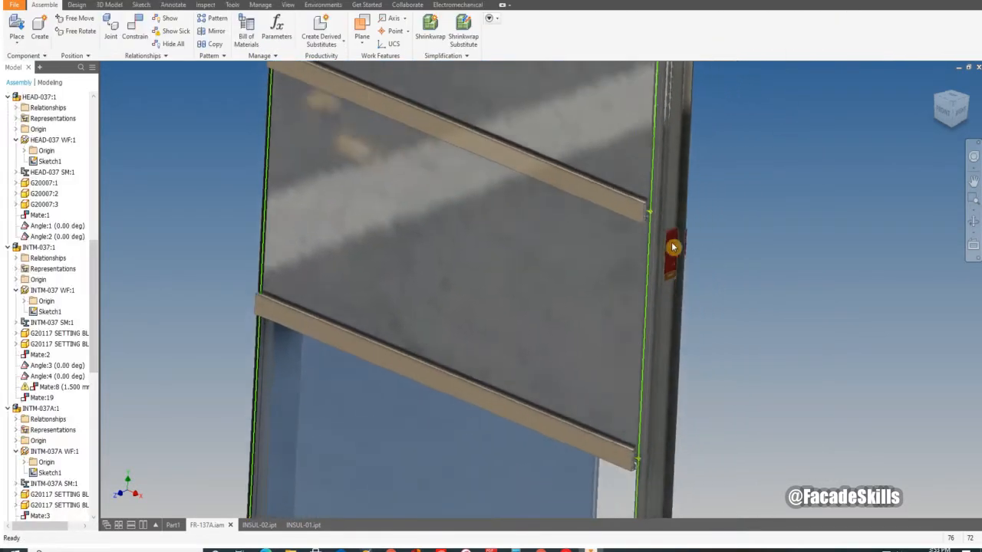
# Edit the tall glass unit VG2-016 below the lower intermediate member in place
pyautogui.doubleClick(577, 269)
pyautogui.scroll(-3, 592, 397)
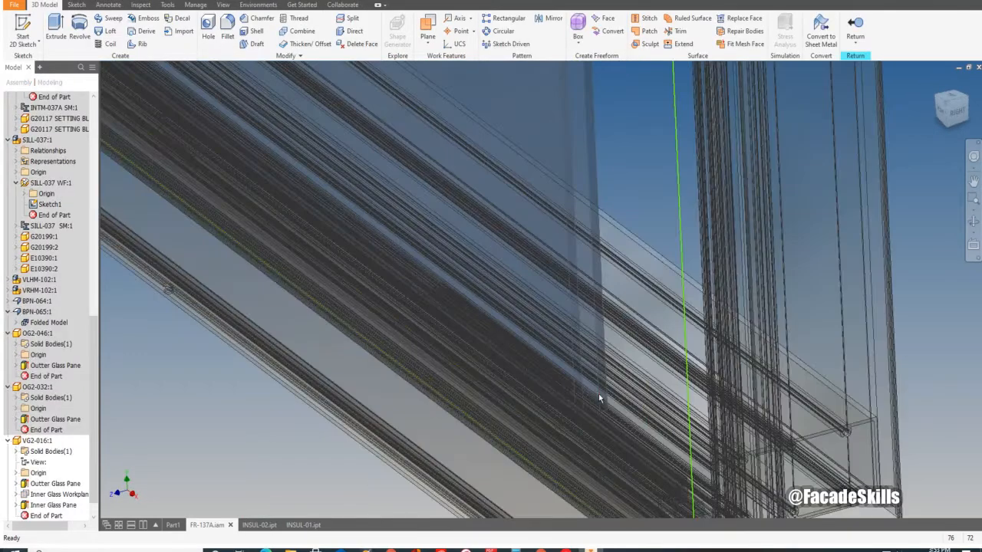
pyautogui.scroll(3, 574, 368)
pyautogui.keyDown('shift'); pyautogui.moveTo(568, 356); pyautogui.dragTo(536, 322, button='middle'); pyautogui.keyUp('shift')
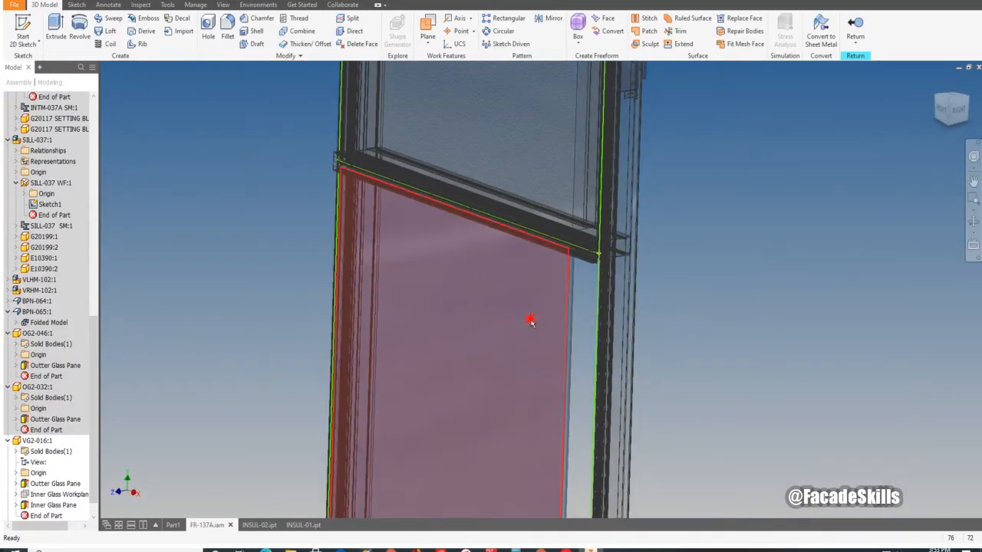
pyautogui.click(531, 320)
pyautogui.click(698, 315)
pyautogui.keyDown('shift'); pyautogui.moveTo(699, 315); pyautogui.dragTo(662, 318, button='middle'); pyautogui.keyUp('shift')
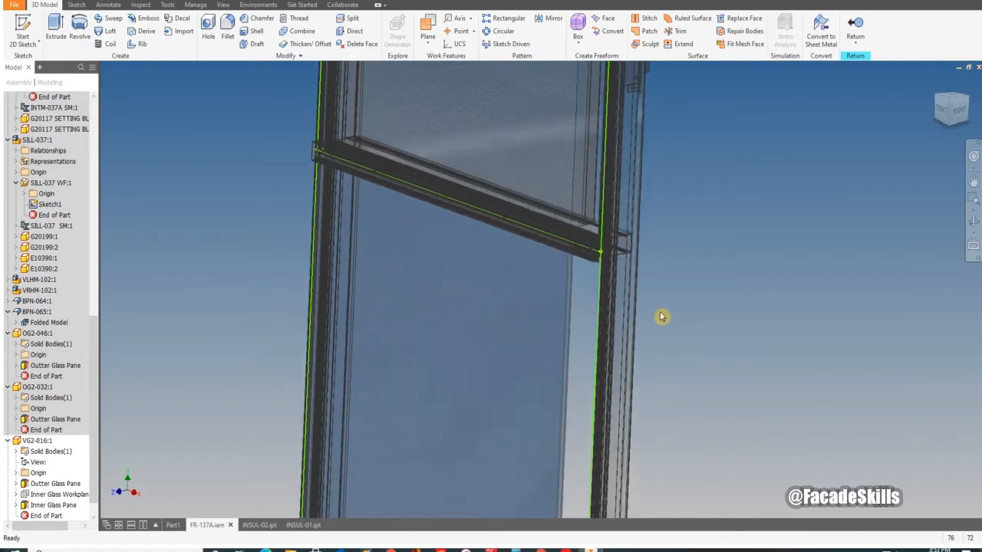
# Set the RD_width parameter of glass unit VG2-016 to 1500 mm and return to the top-level assembly
pyautogui.click(330, 2)
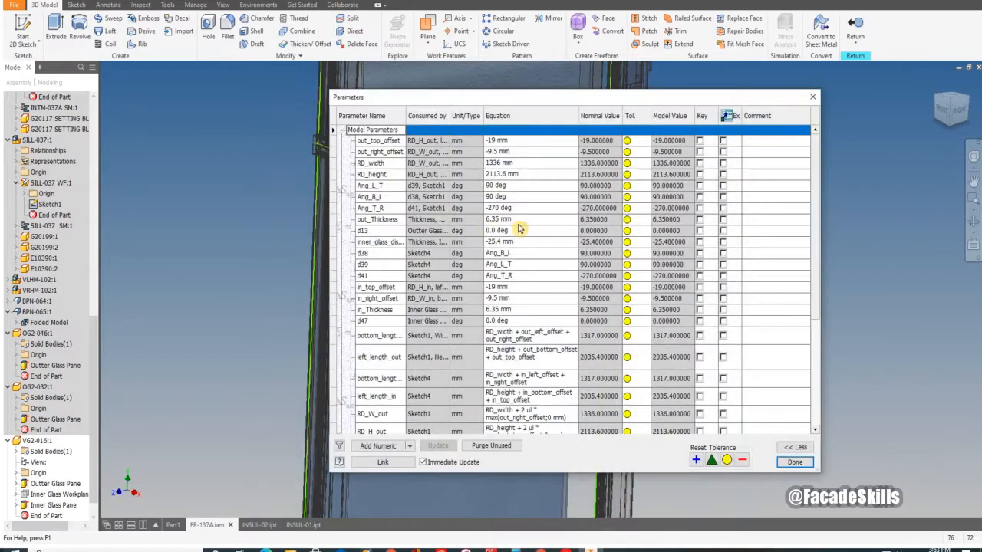
pyautogui.click(500, 164)
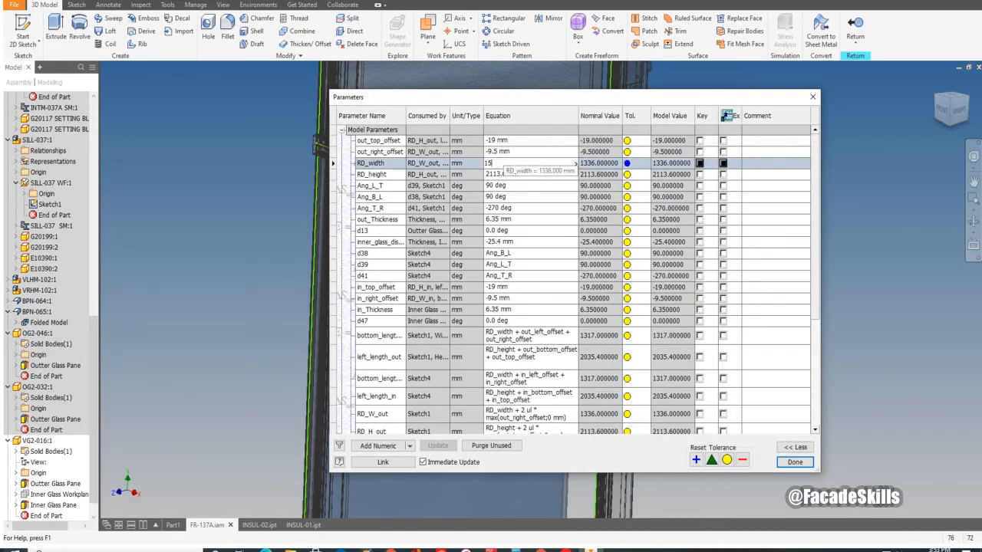
pyautogui.click(790, 463)
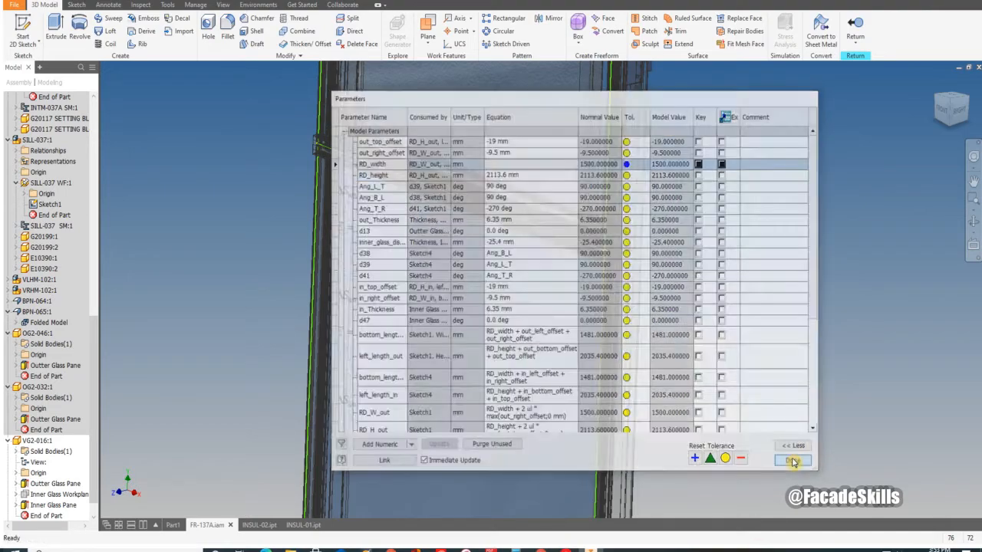
pyautogui.keyDown('shift'); pyautogui.moveTo(772, 281); pyautogui.dragTo(521, 345, button='middle'); pyautogui.keyUp('shift')
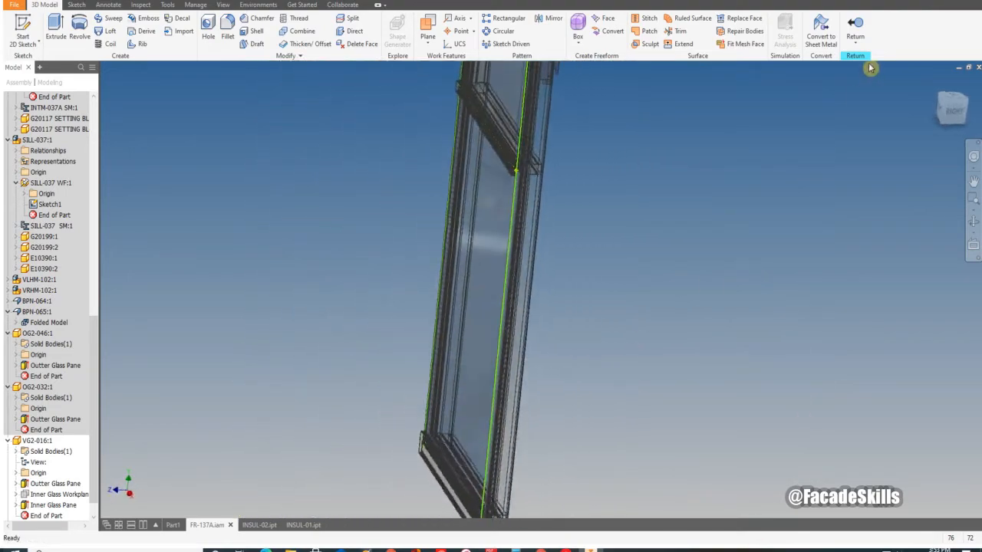
pyautogui.keyDown('shift'); pyautogui.moveTo(870, 68); pyautogui.dragTo(506, 253, button='middle'); pyautogui.keyUp('shift')
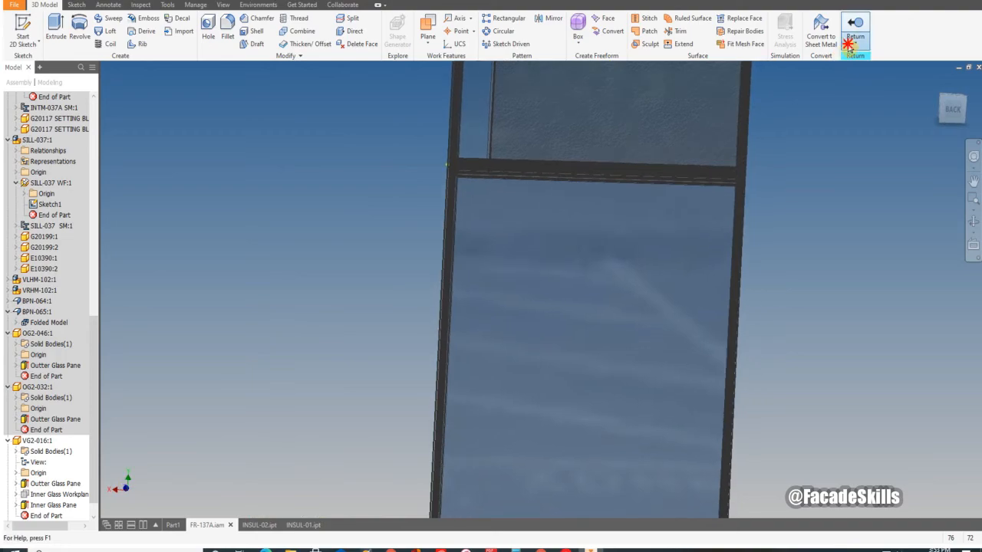
pyautogui.click(855, 44)
pyautogui.click(872, 105)
# Examine the gap between the back pan and insulation ends and the vertical frame member from the rear of the frame
pyautogui.scroll(5, 491, 322)
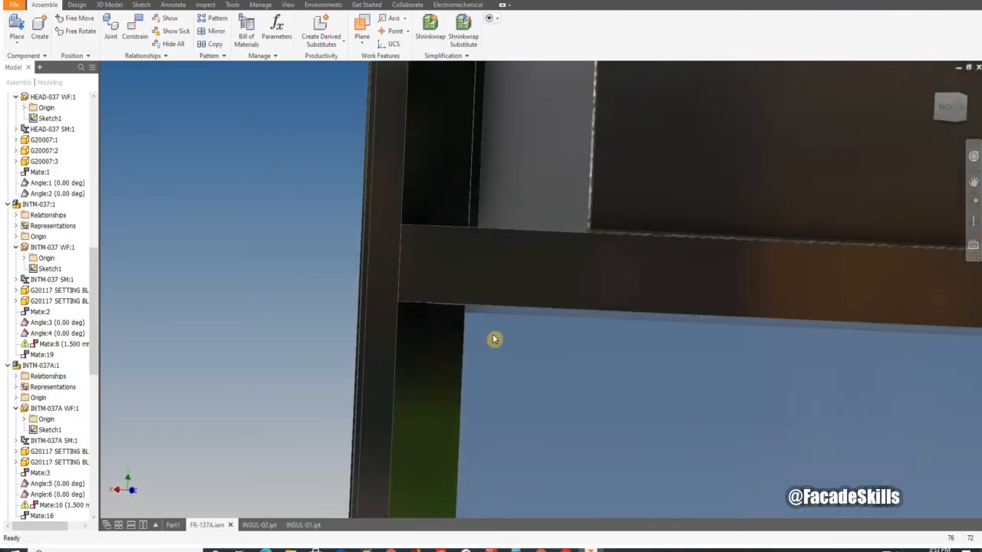
pyautogui.keyDown('shift'); pyautogui.moveTo(494, 339); pyautogui.dragTo(406, 286, button='middle'); pyautogui.keyUp('shift')
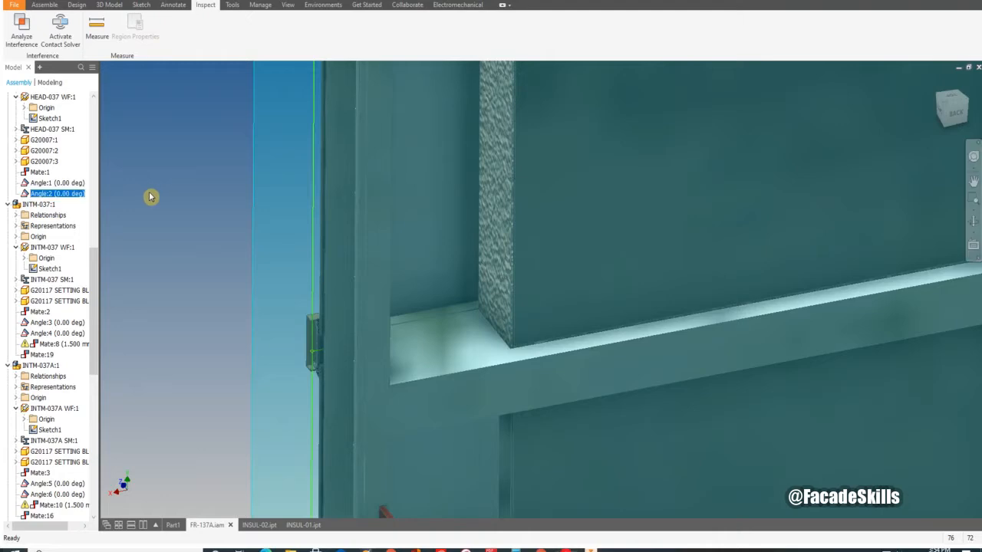
pyautogui.click(181, 200)
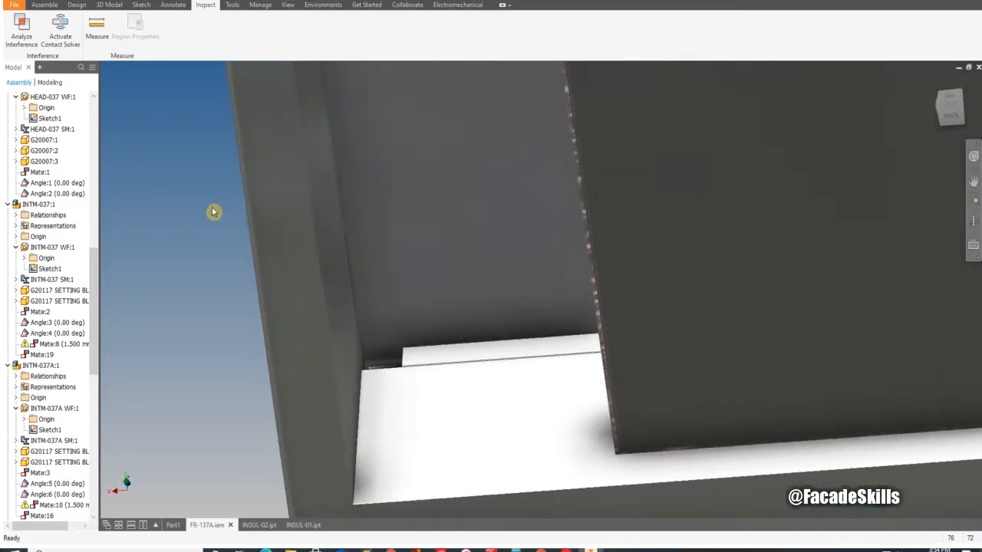
pyautogui.keyDown('shift'); pyautogui.moveTo(688, 218); pyautogui.dragTo(127, 257, button='middle'); pyautogui.keyUp('shift')
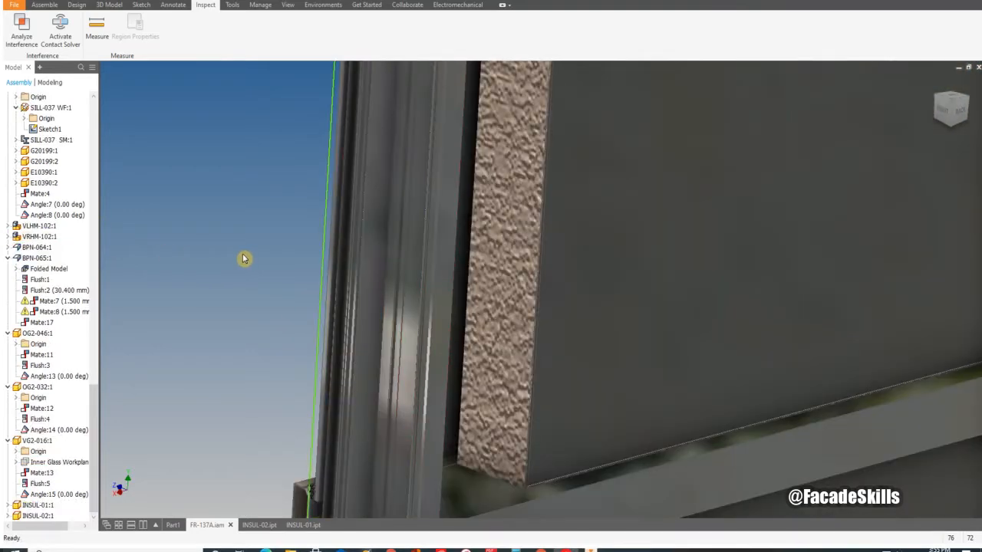
pyautogui.scroll(-5, 243, 258)
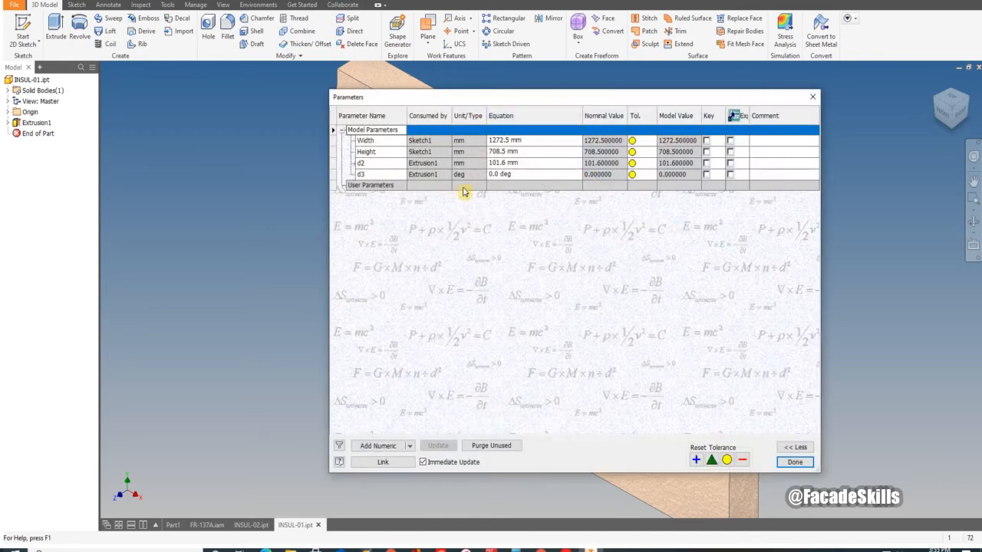
# Set the Width parameter of insulation part INSUL-01 to 1272.5 mm+164, then return to the FR-137A assembly and update it
pyautogui.click(531, 140)
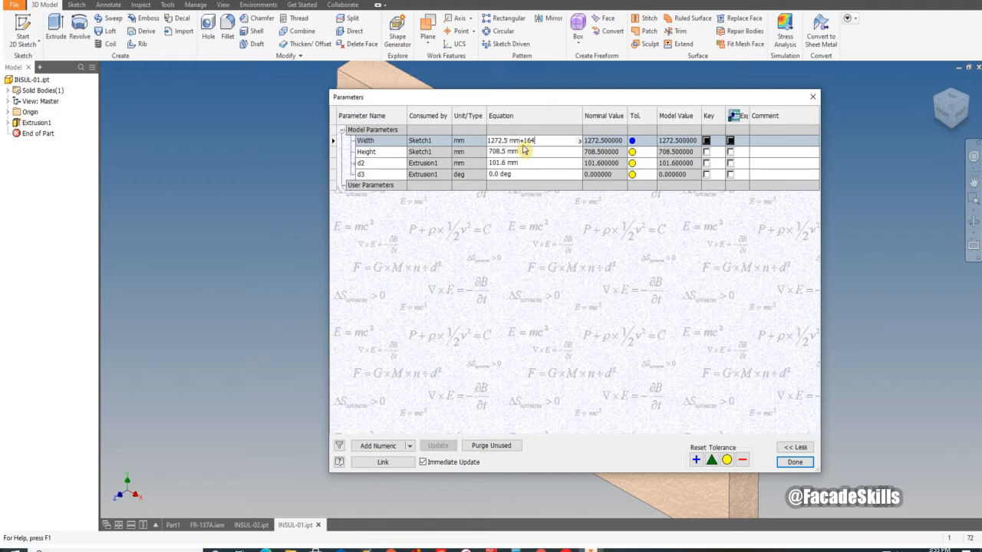
pyautogui.click(795, 461)
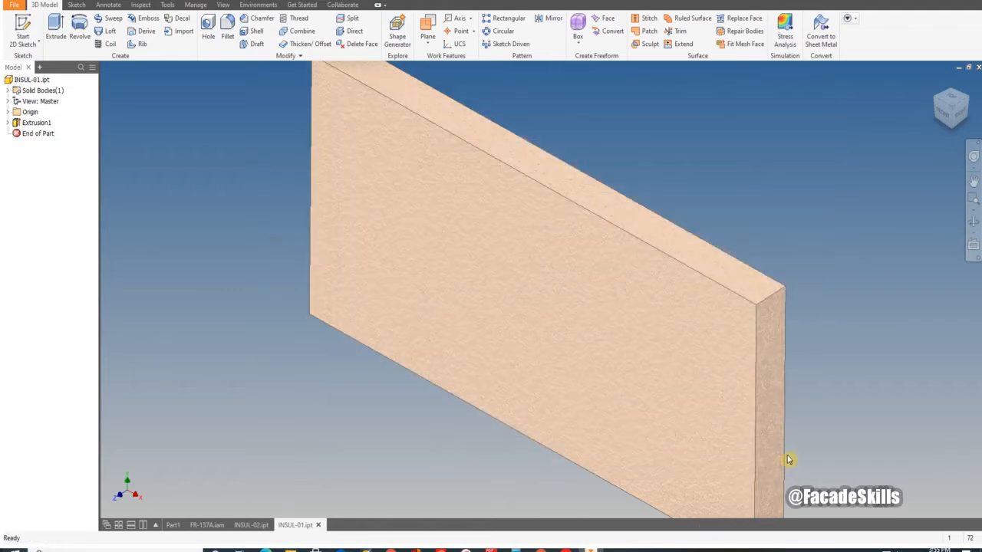
pyautogui.click(205, 525)
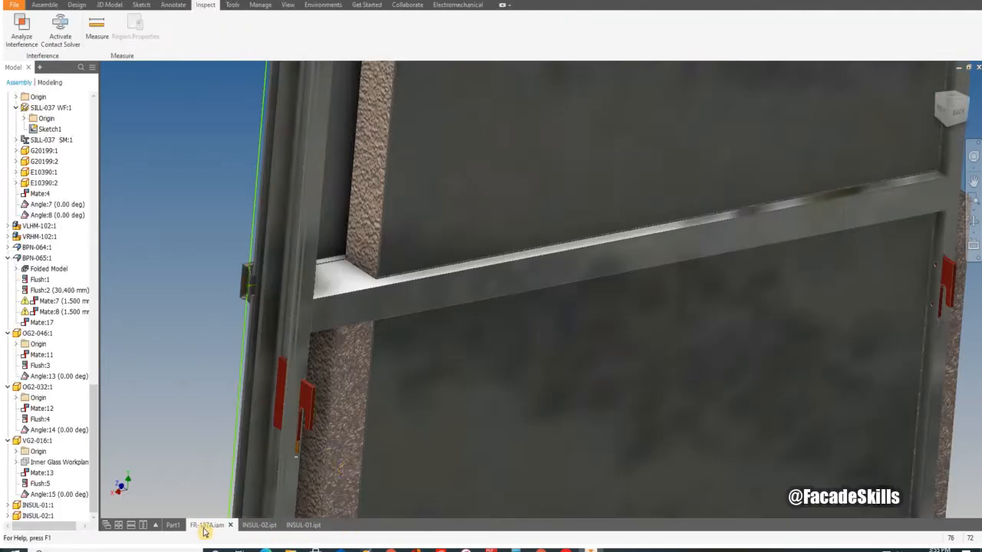
pyautogui.keyDown('shift'); pyautogui.moveTo(352, 406); pyautogui.dragTo(98, 44, button='middle'); pyautogui.keyUp('shift')
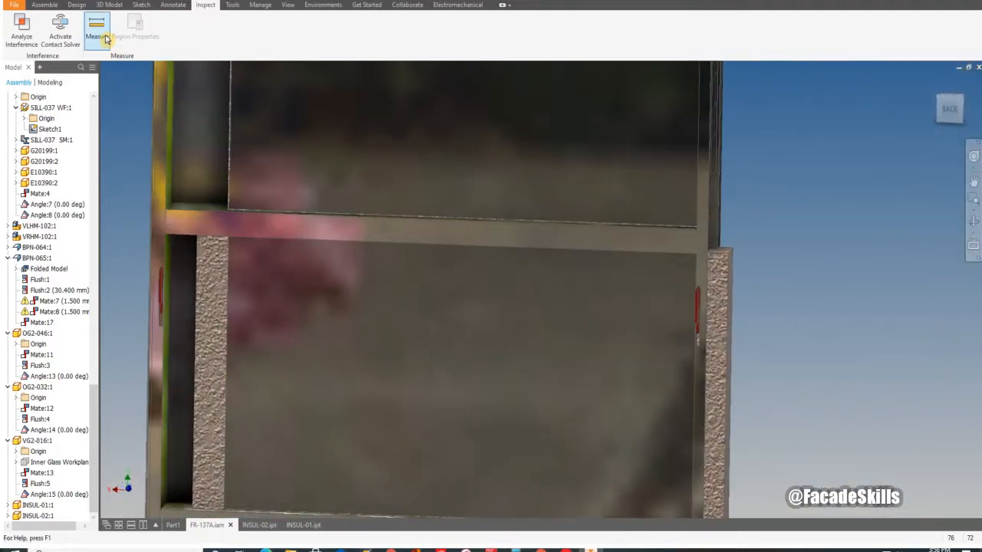
pyautogui.keyDown('shift'); pyautogui.moveTo(132, 1); pyautogui.dragTo(137, 0, button='middle'); pyautogui.keyUp('shift')
pyautogui.click(133, 2)
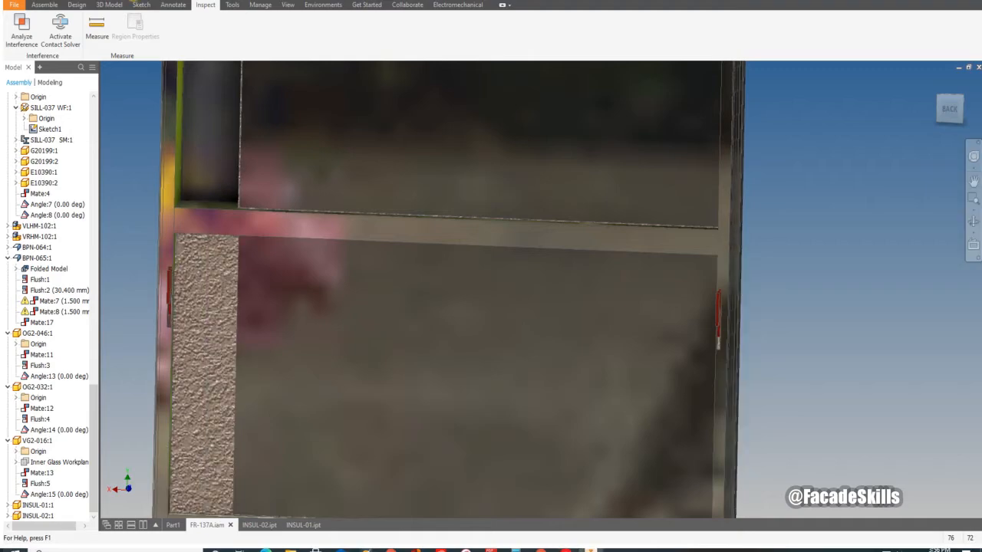
# Open the upper insulation part INSUL-02 and set its Width parameter to 1272.5 mm+164
pyautogui.keyDown('shift'); pyautogui.moveTo(200, 110); pyautogui.dragTo(398, 155, button='middle'); pyautogui.keyUp('shift')
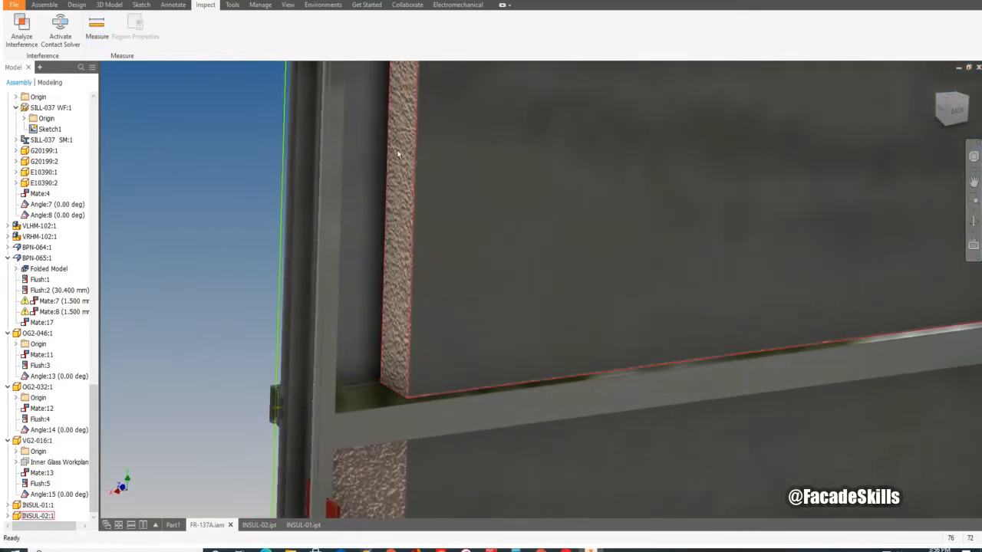
pyautogui.doubleClick(397, 154)
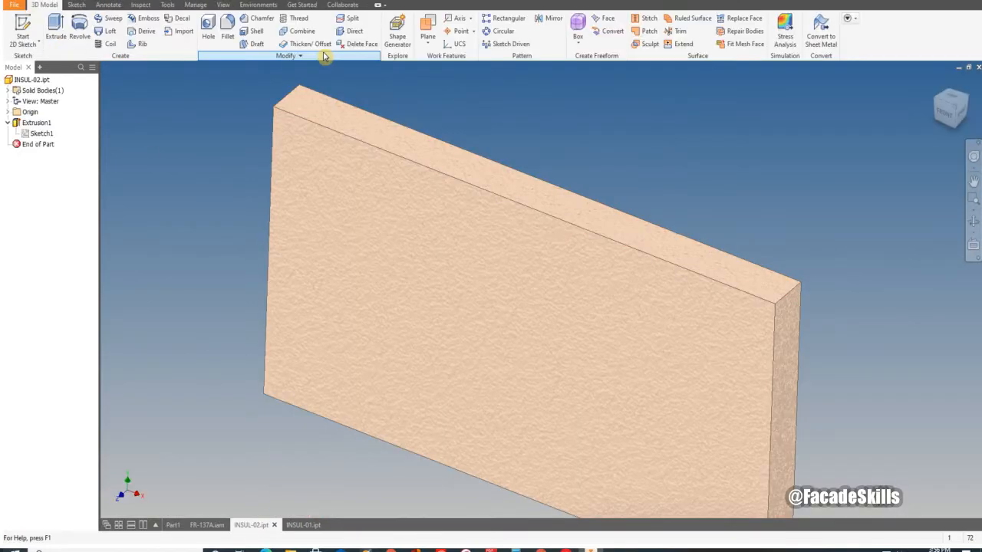
pyautogui.click(333, 2)
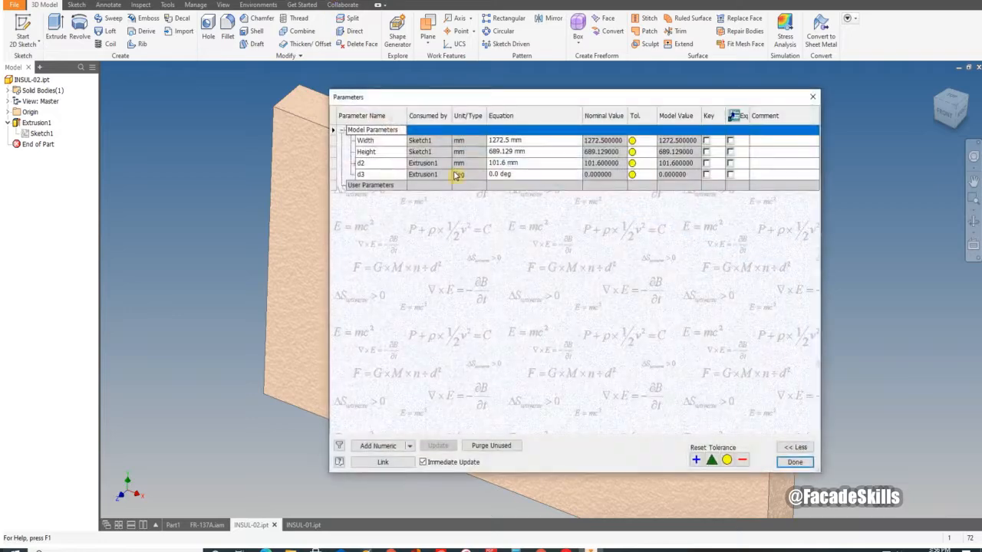
pyautogui.click(539, 141)
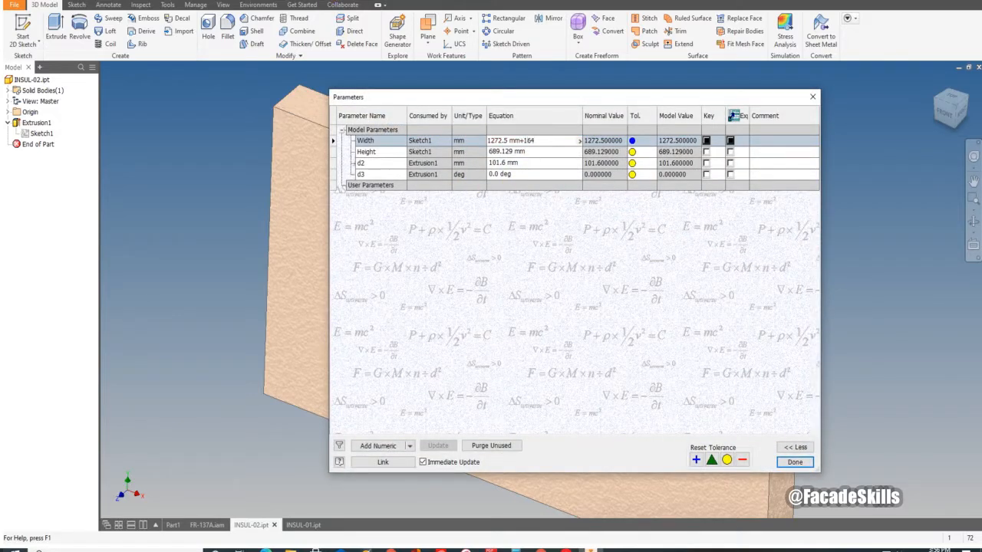
pyautogui.click(794, 462)
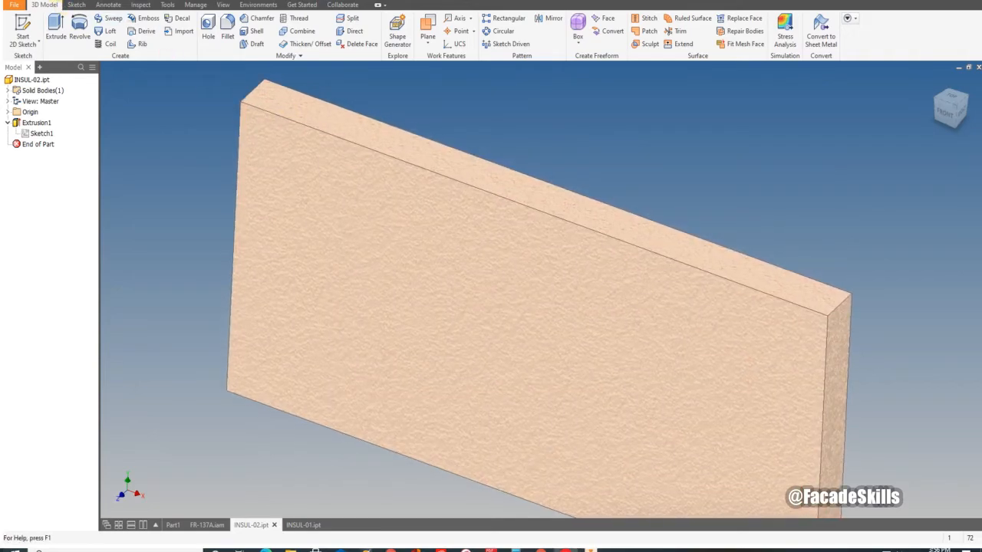
# Return to the FR-137A assembly and examine the back pan and insulation ends against the vertical frame member from the rear
pyautogui.click(207, 525)
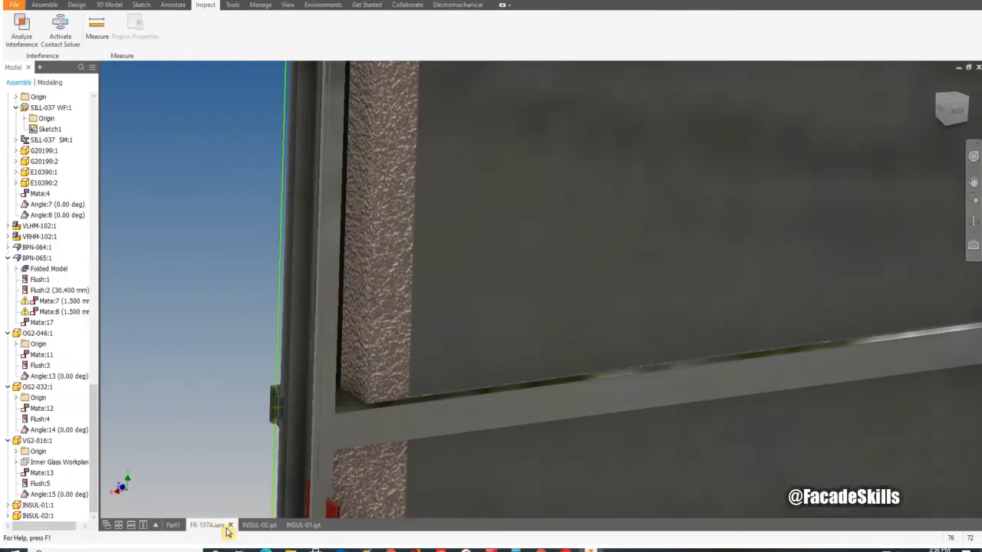
pyautogui.keyDown('shift'); pyautogui.moveTo(246, 283); pyautogui.dragTo(253, 283, button='middle'); pyautogui.keyUp('shift')
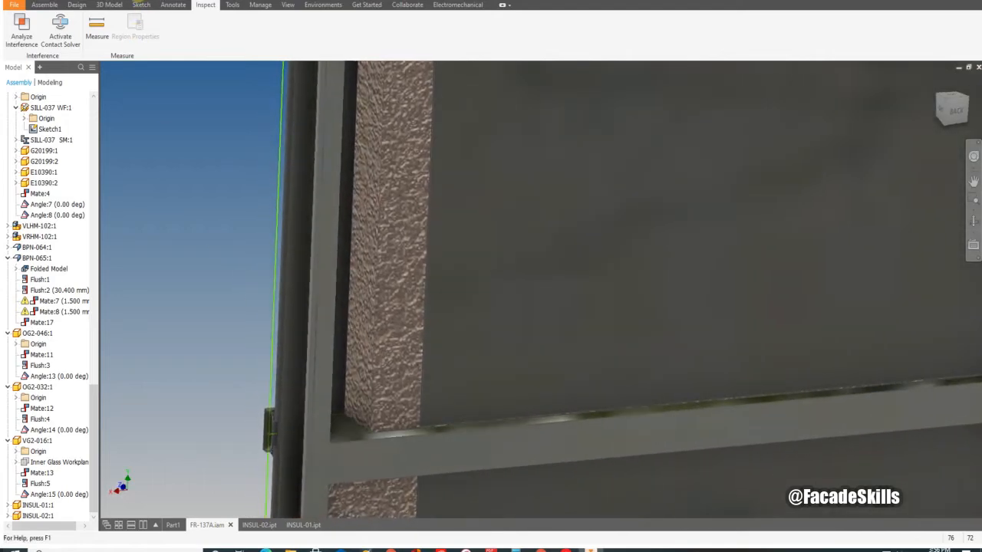
pyautogui.keyDown('shift'); pyautogui.moveTo(212, 213); pyautogui.dragTo(726, 345, button='middle'); pyautogui.keyUp('shift')
pyautogui.scroll(-3, 342, 342)
pyautogui.scroll(-3, 778, 289)
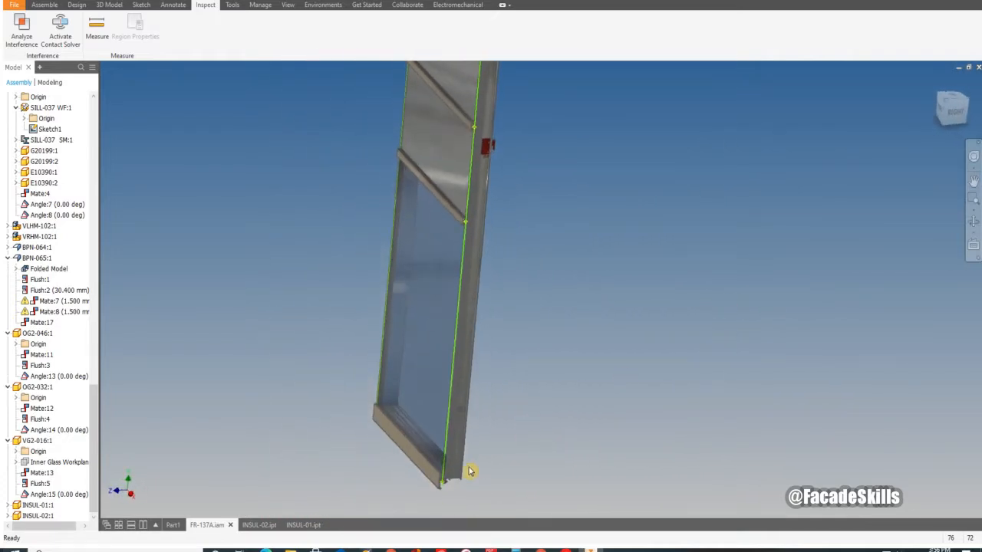
pyautogui.keyDown('shift'); pyautogui.moveTo(468, 468); pyautogui.dragTo(322, 230, button='middle'); pyautogui.keyUp('shift')
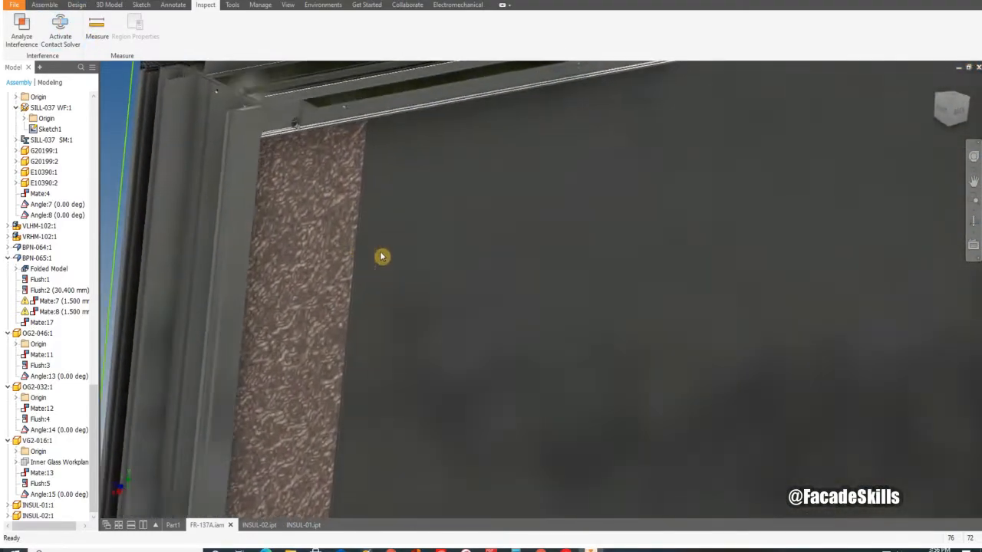
pyautogui.keyDown('shift'); pyautogui.moveTo(382, 257); pyautogui.dragTo(432, 276, button='middle'); pyautogui.keyUp('shift')
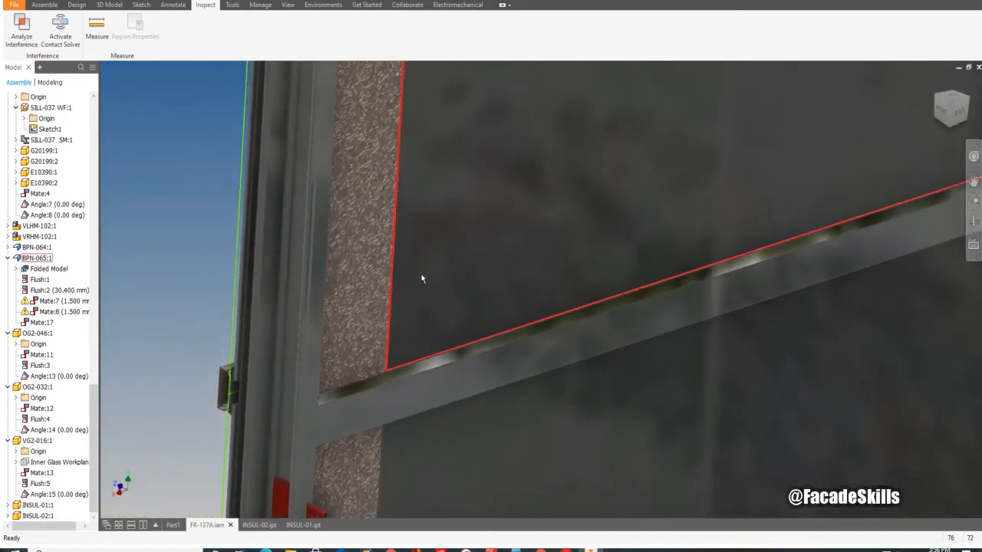
# Edit the upper back pan BPN-065 in place and open Sketch1 of its Outter Glass Pane feature
pyautogui.doubleClick(421, 278)
pyautogui.click(421, 307)
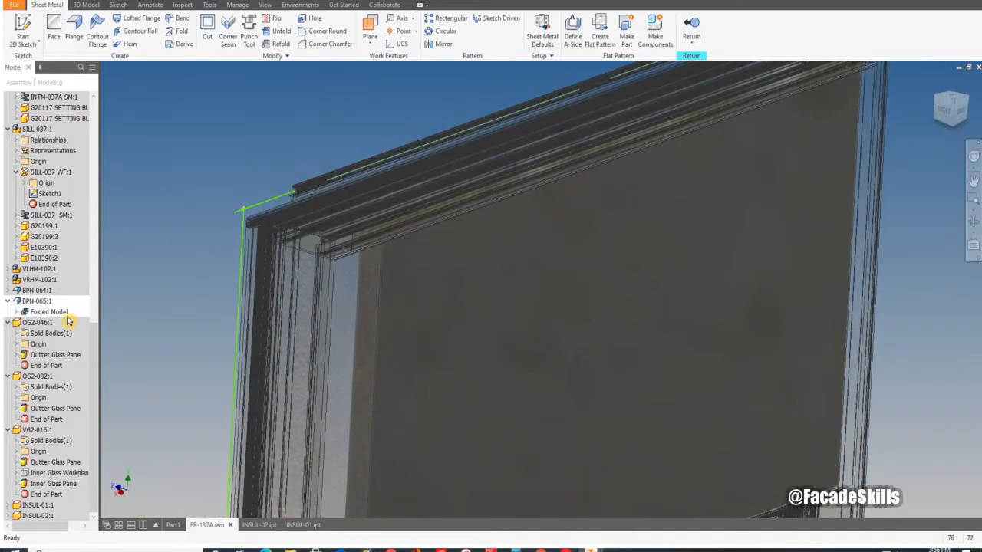
pyautogui.click(17, 312)
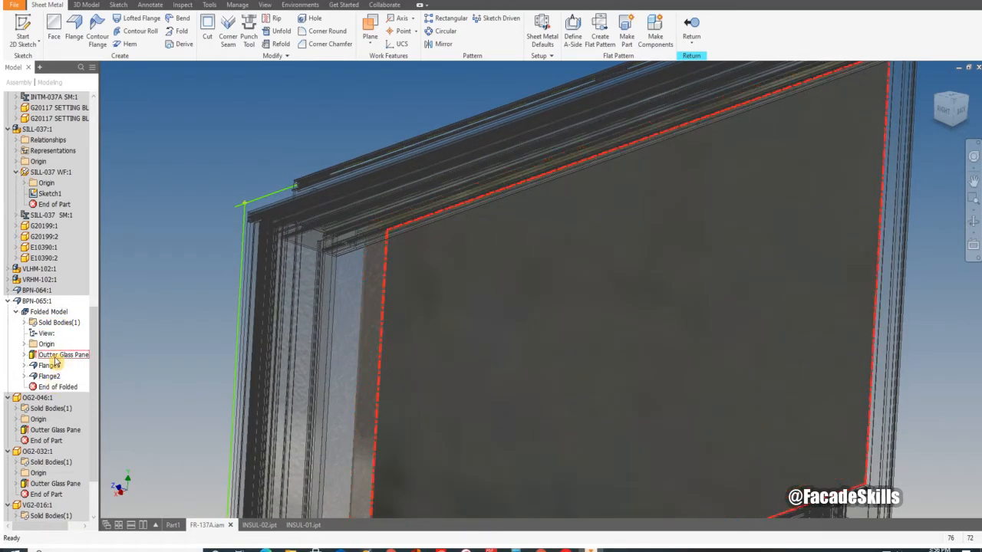
pyautogui.doubleClick(58, 354)
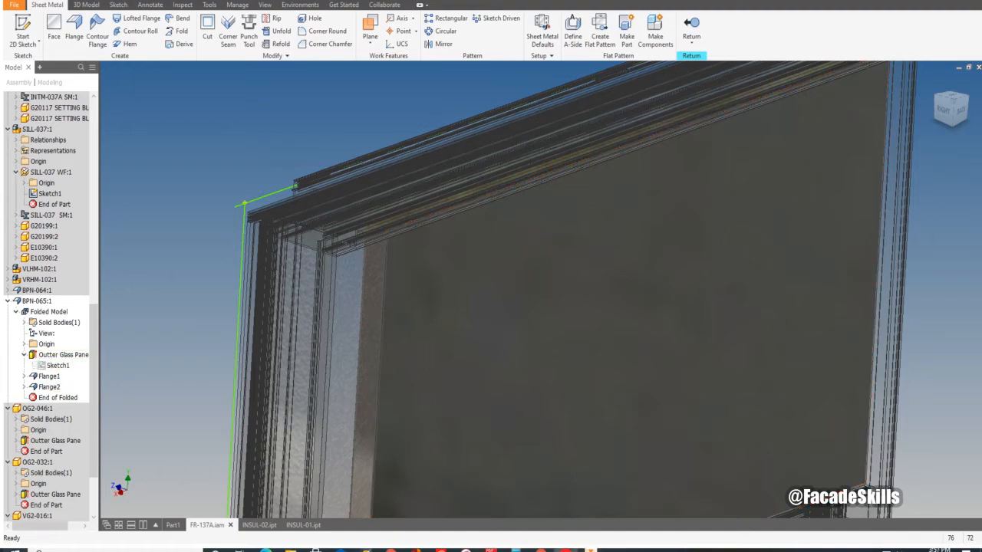
pyautogui.doubleClick(56, 366)
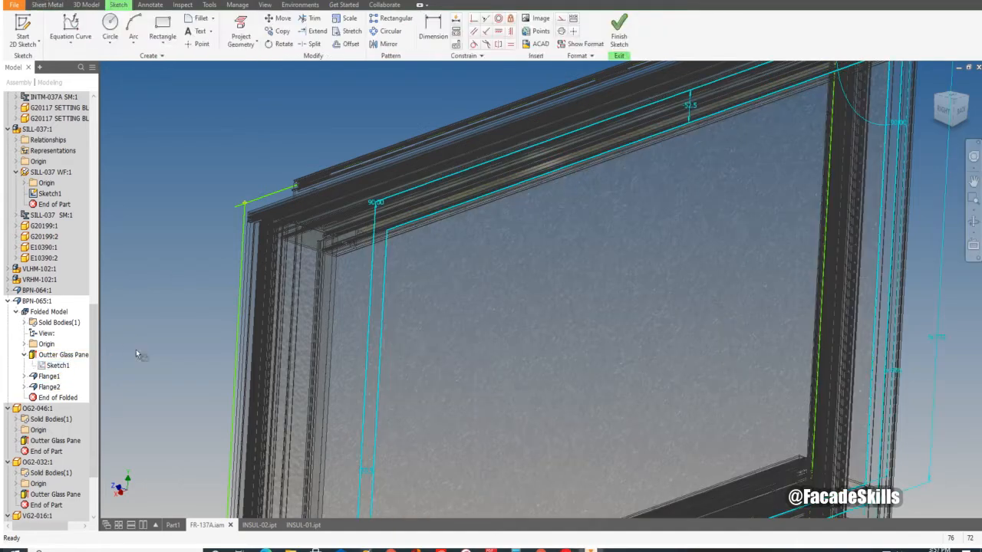
# Set the RD_width parameter of back pan BPN-065 to 1500 mm, finish the sketch and return to the assembly
pyautogui.scroll(-6, 540, 259)
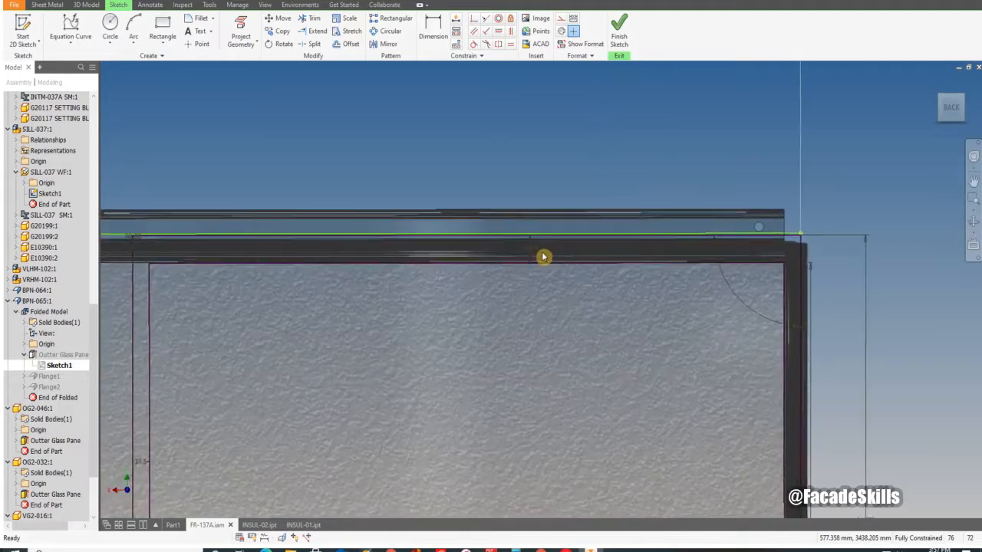
pyautogui.scroll(3, 527, 249)
pyautogui.moveTo(526, 248)
pyautogui.keyDown('shift'); pyautogui.mouseDown(button='middle')
pyautogui.moveTo(562, 287)
pyautogui.moveTo(591, 409)
pyautogui.moveTo(555, 432)
pyautogui.mouseUp(button='middle'); pyautogui.keyUp('shift')
pyautogui.doubleClick(554, 420)
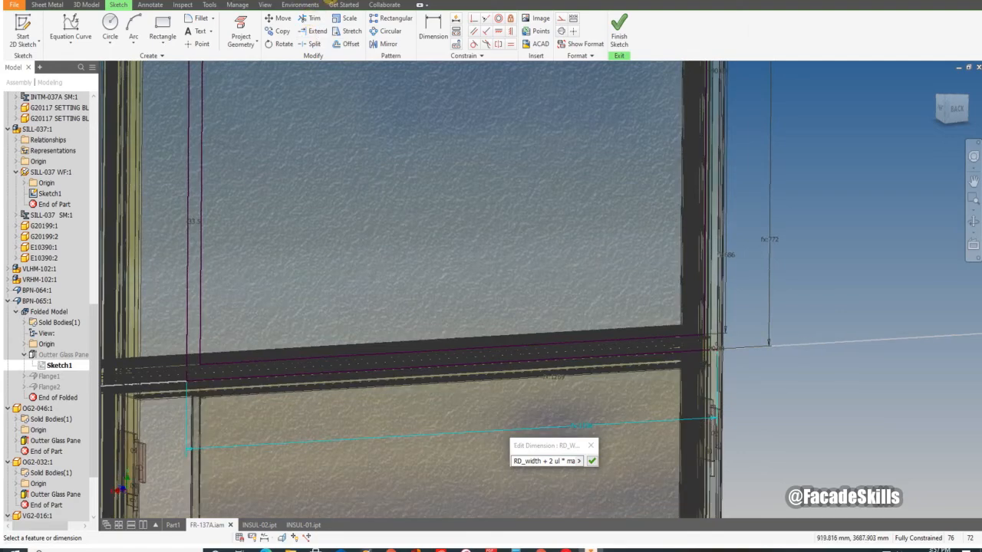
pyautogui.click(330, 3)
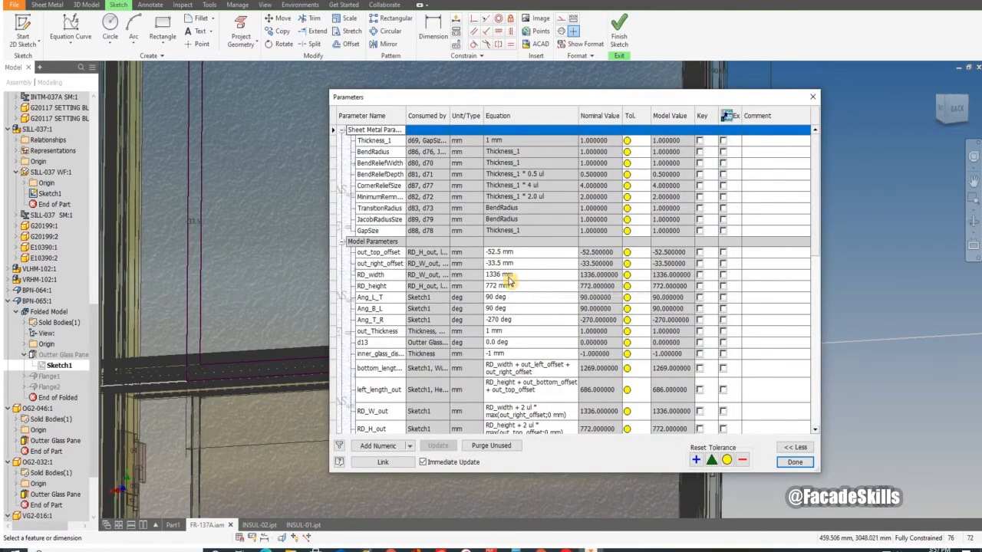
pyautogui.click(509, 276)
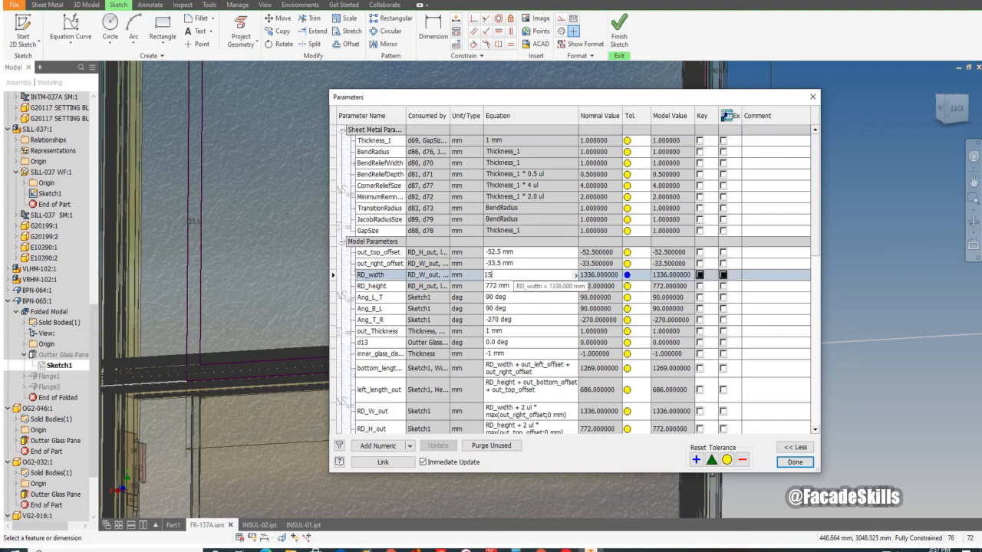
pyautogui.click(779, 458)
pyautogui.click(623, 42)
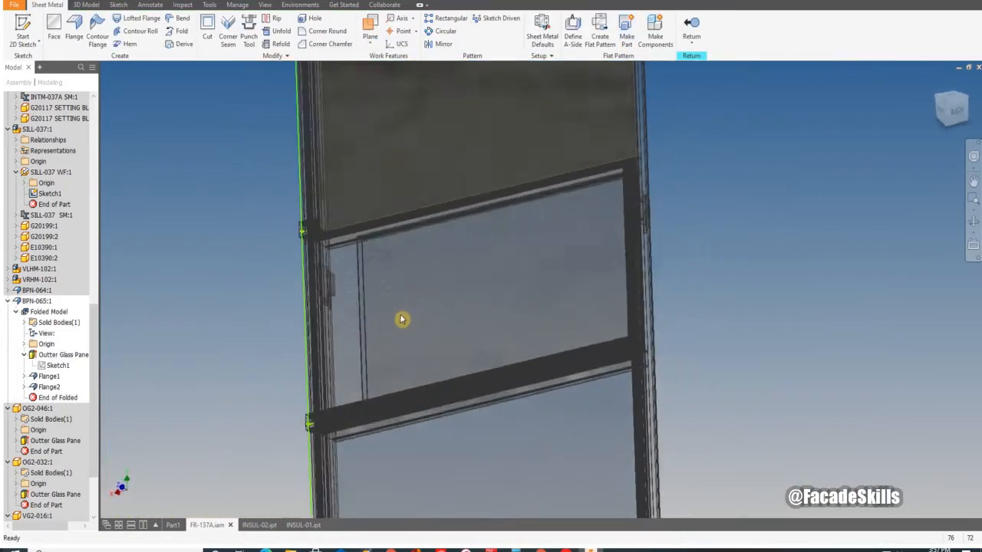
pyautogui.click(693, 27)
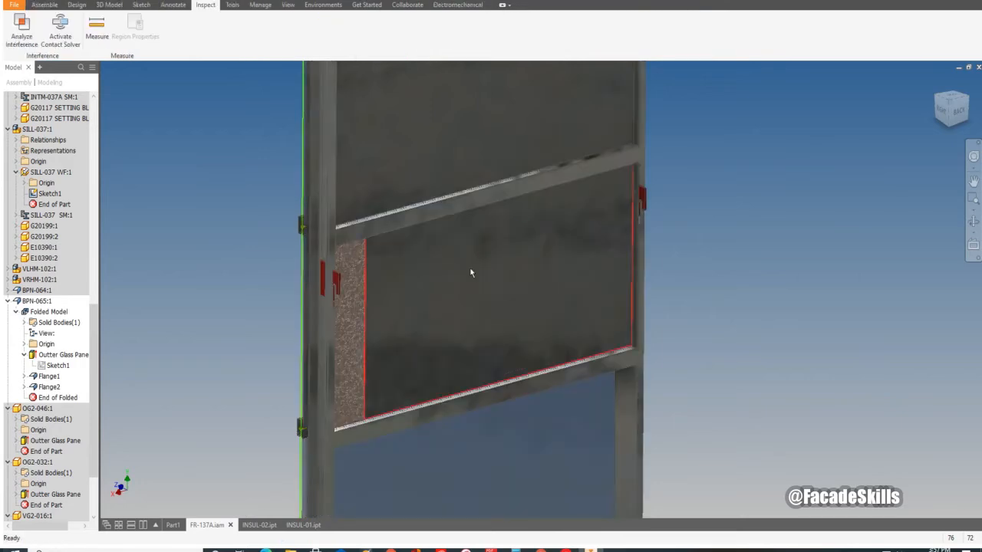
# Edit the lower back pan BPN-064, set its RD_width parameter to match the 1500 mm frame and return to the top-level assembly
pyautogui.doubleClick(397, 299)
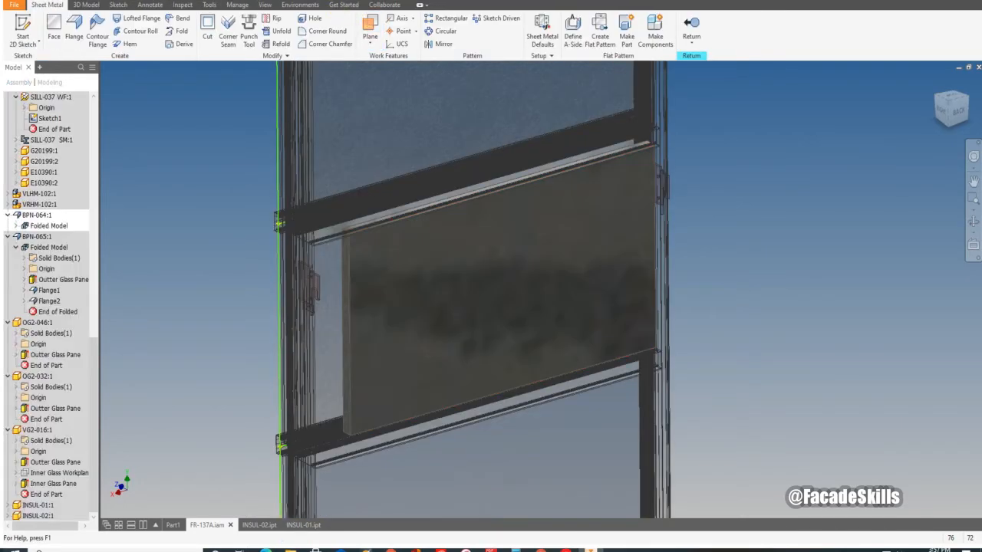
pyautogui.click(329, 1)
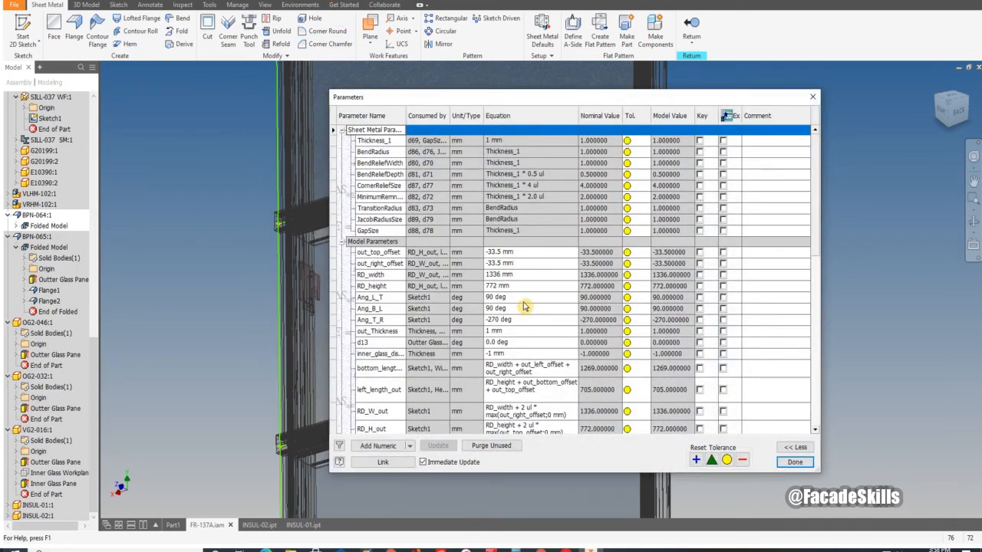
pyautogui.click(498, 275)
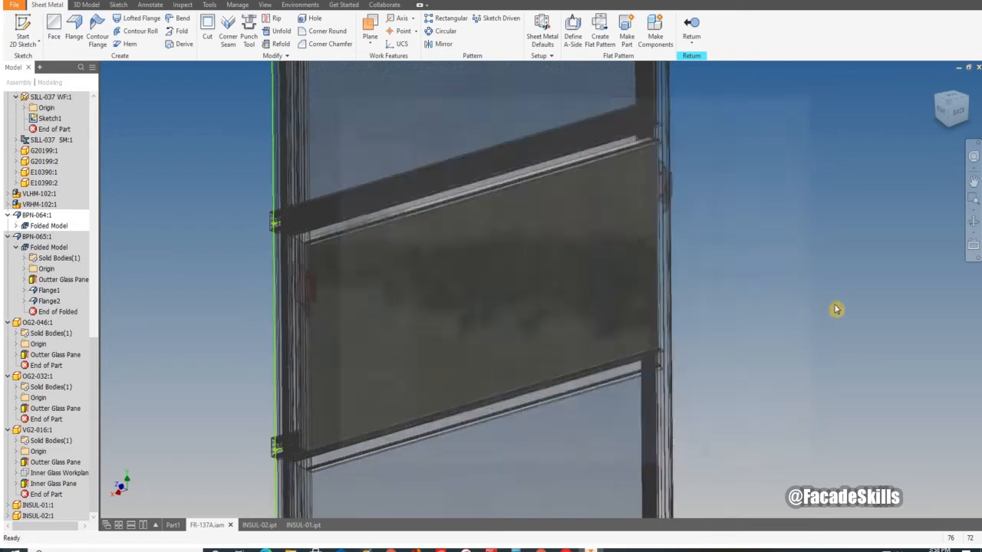
pyautogui.click(691, 49)
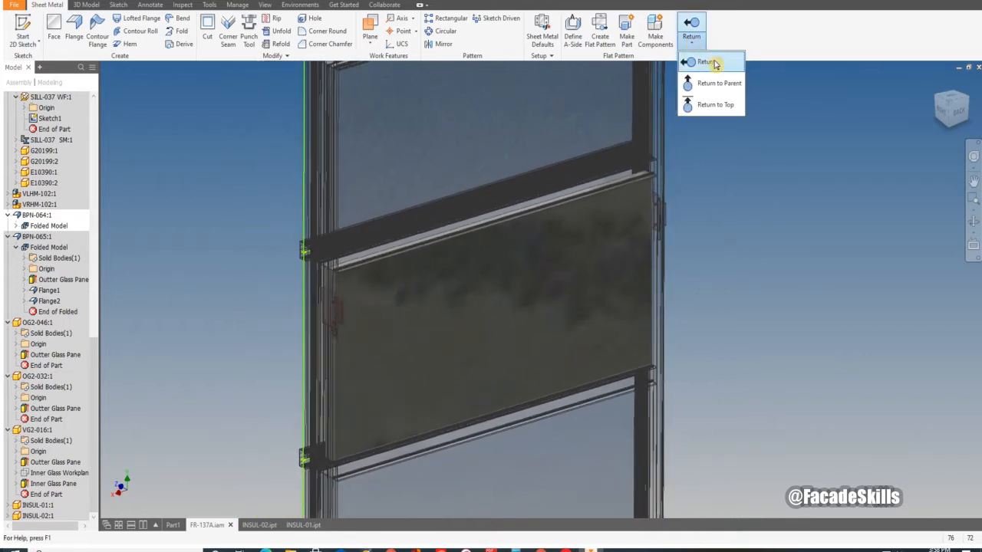
pyautogui.click(710, 105)
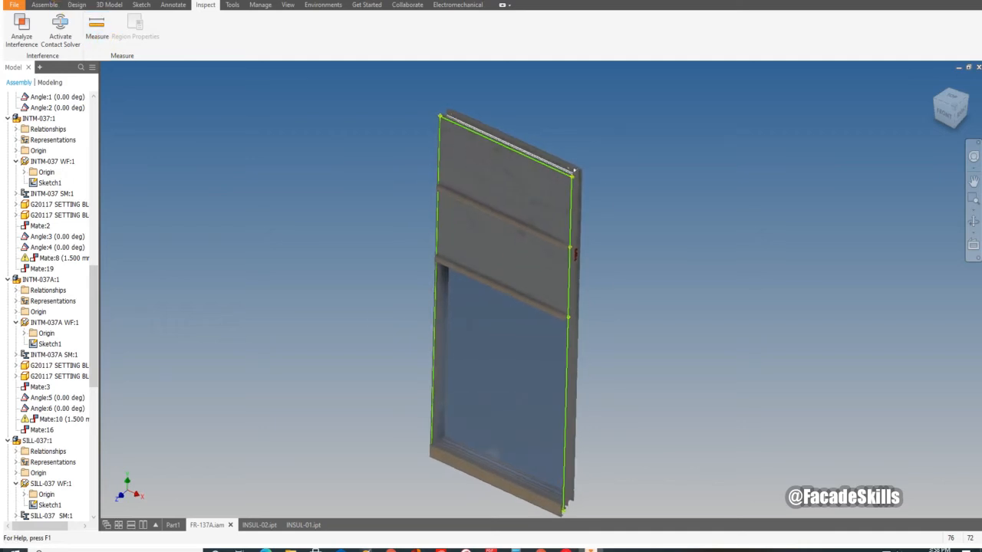
# Save the FR-137A assembly together with all its changed dependents
pyautogui.hotkey('ctrl', 's')
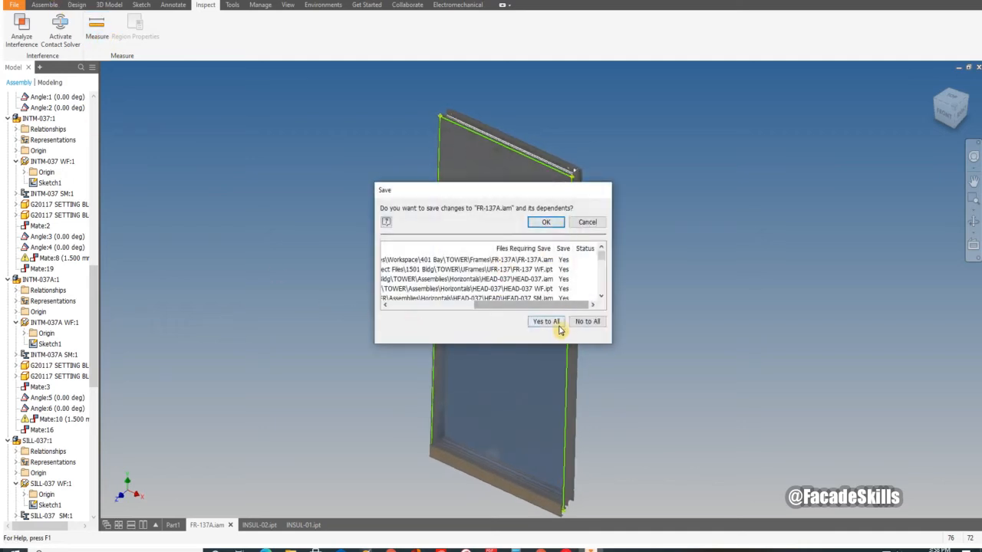
pyautogui.click(546, 223)
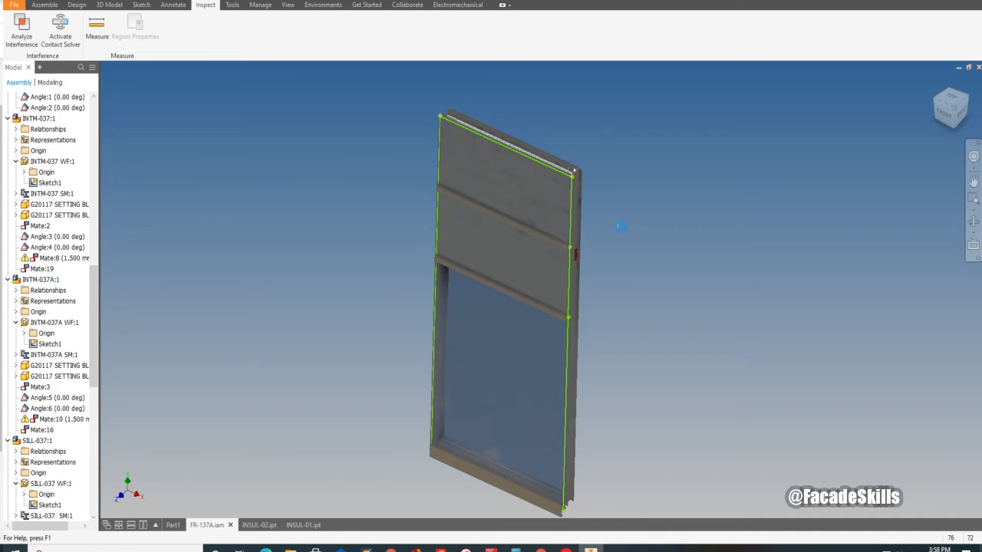
# Examine the widened frame's side profile and the horizontal-to-vertical member connection, finishing in the home view
pyautogui.scroll(5, 623, 231)
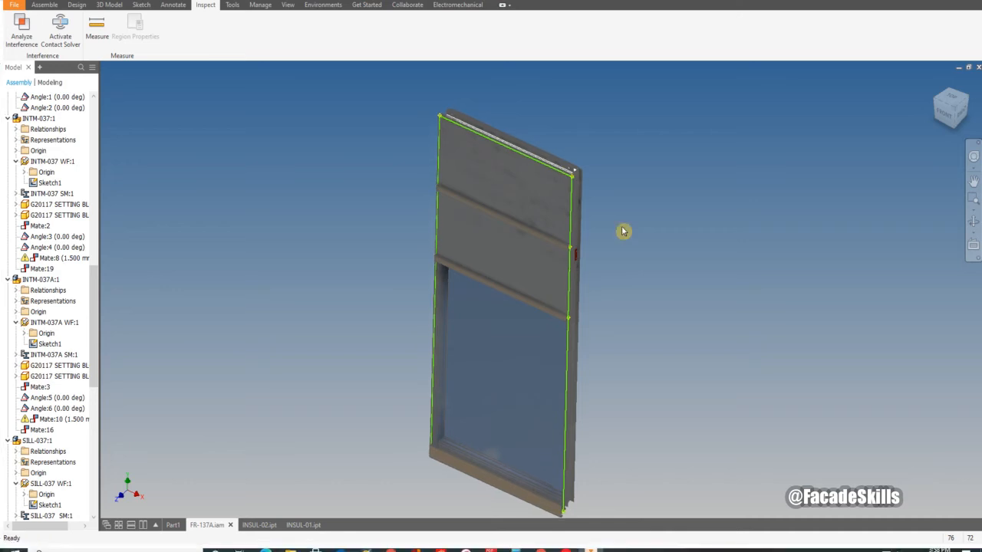
pyautogui.keyDown('shift'); pyautogui.moveTo(593, 247); pyautogui.dragTo(243, 141, button='middle'); pyautogui.keyUp('shift')
pyautogui.scroll(-3, 549, 244)
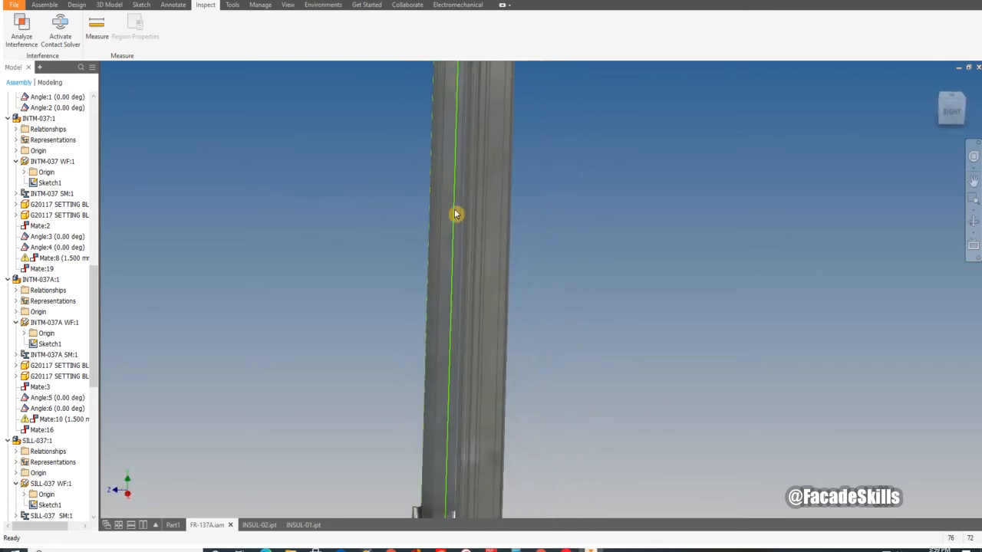
pyautogui.scroll(-5, 457, 230)
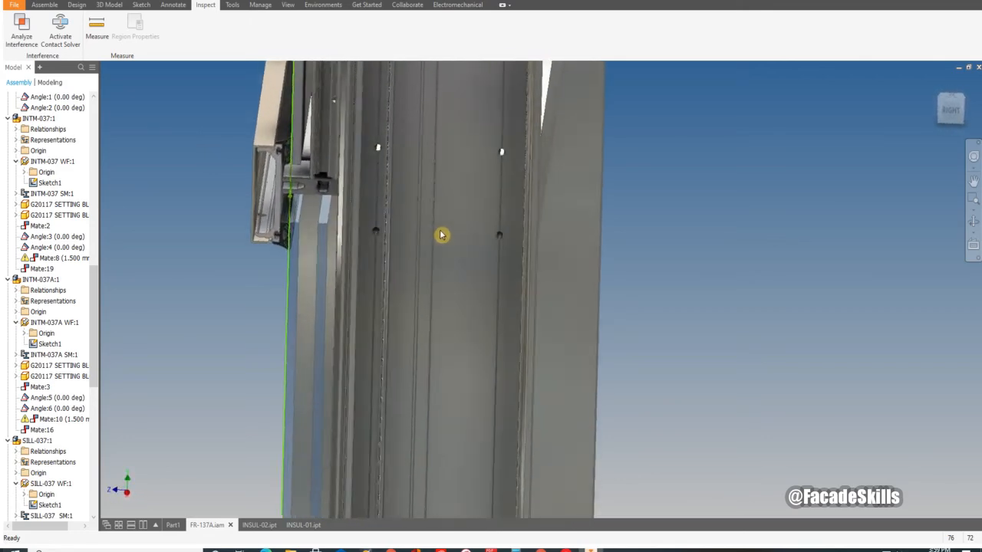
pyautogui.scroll(-2, 455, 231)
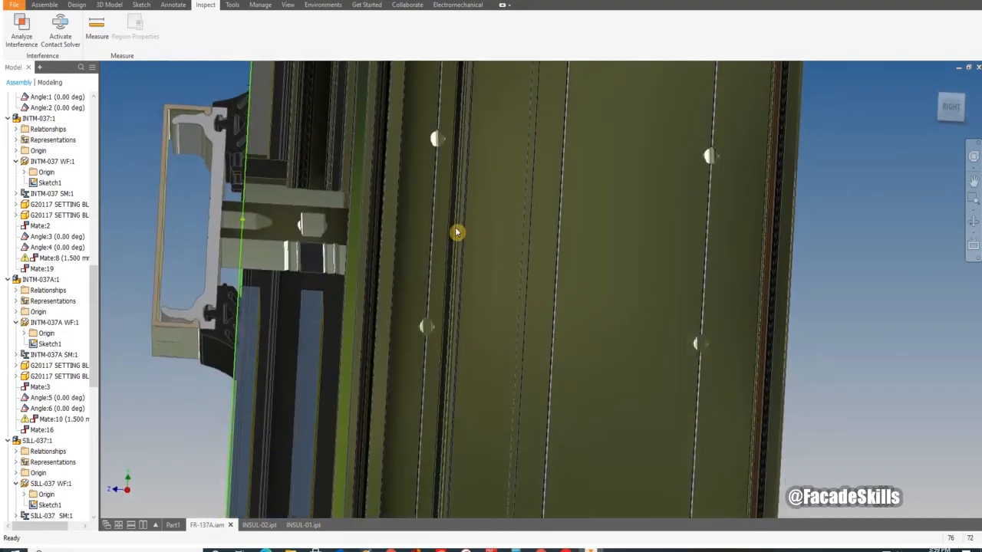
pyautogui.keyDown('shift'); pyautogui.moveTo(456, 231); pyautogui.dragTo(397, 215, button='middle'); pyautogui.keyUp('shift')
pyautogui.scroll(-6, 414, 199)
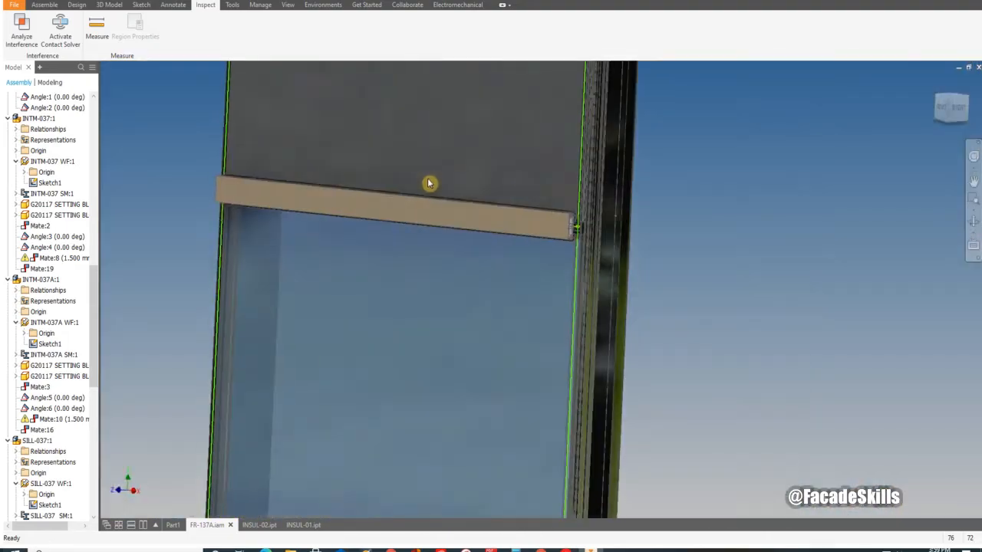
pyautogui.press('F6')
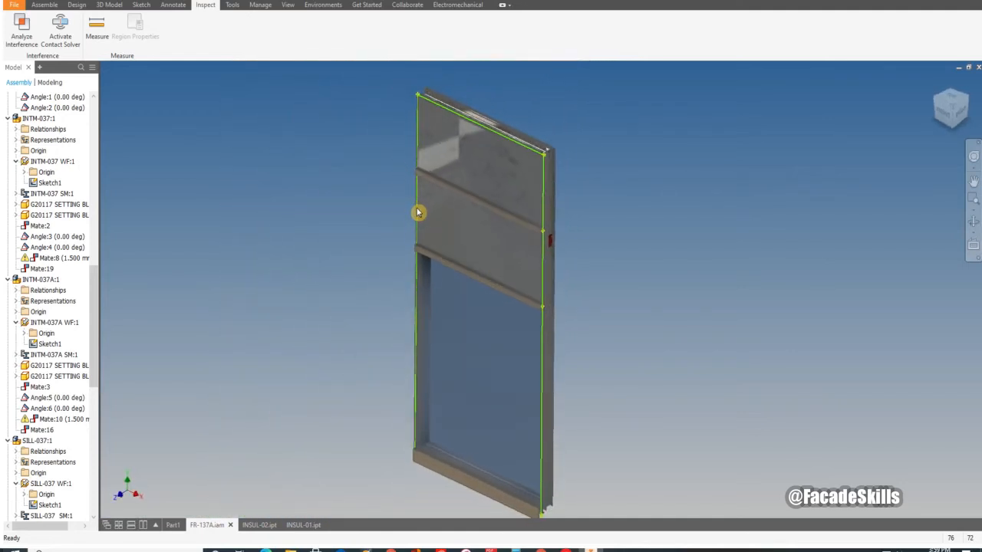